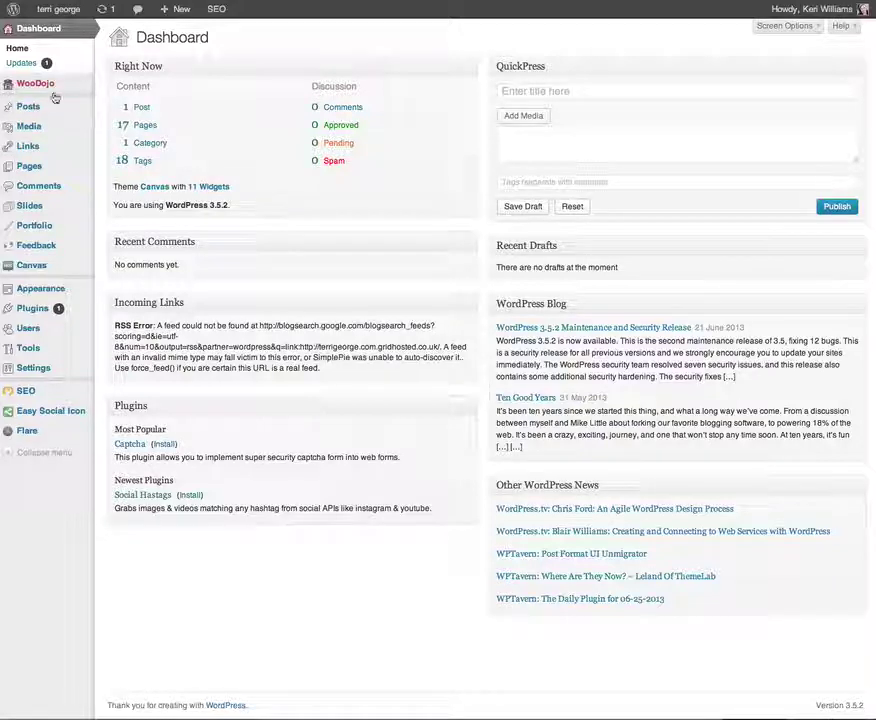
- Go from the site front page to Articles and open the 'Inner Critic' post
{"action": "mouse_move", "coordinate": [45, 14]}
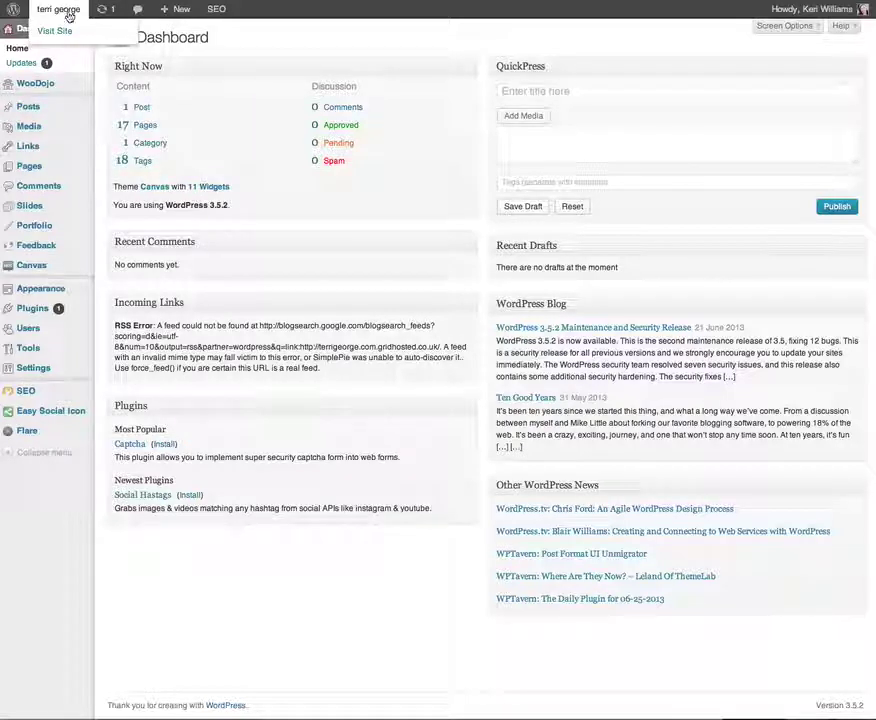
{"action": "left_click", "coordinate": [67, 12]}
{"action": "mouse_move", "coordinate": [456, 146]}
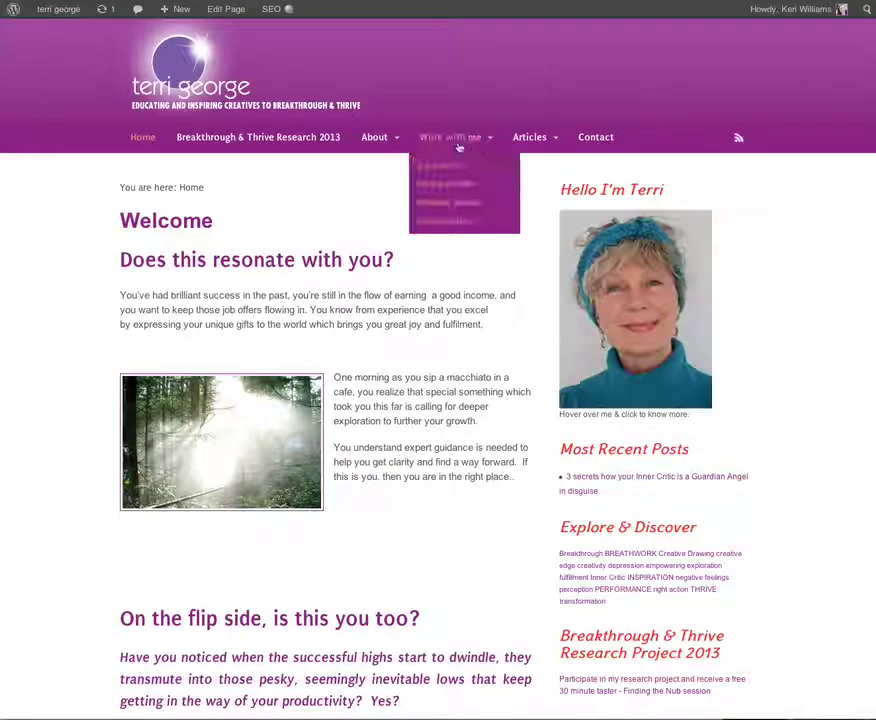
{"action": "mouse_move", "coordinate": [525, 142]}
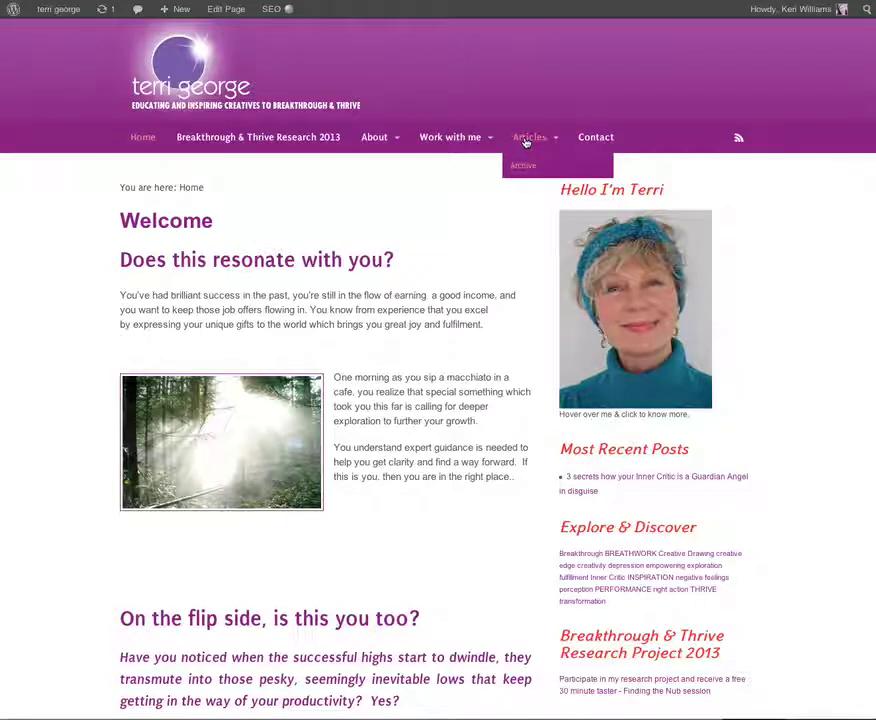
{"action": "left_click", "coordinate": [527, 138]}
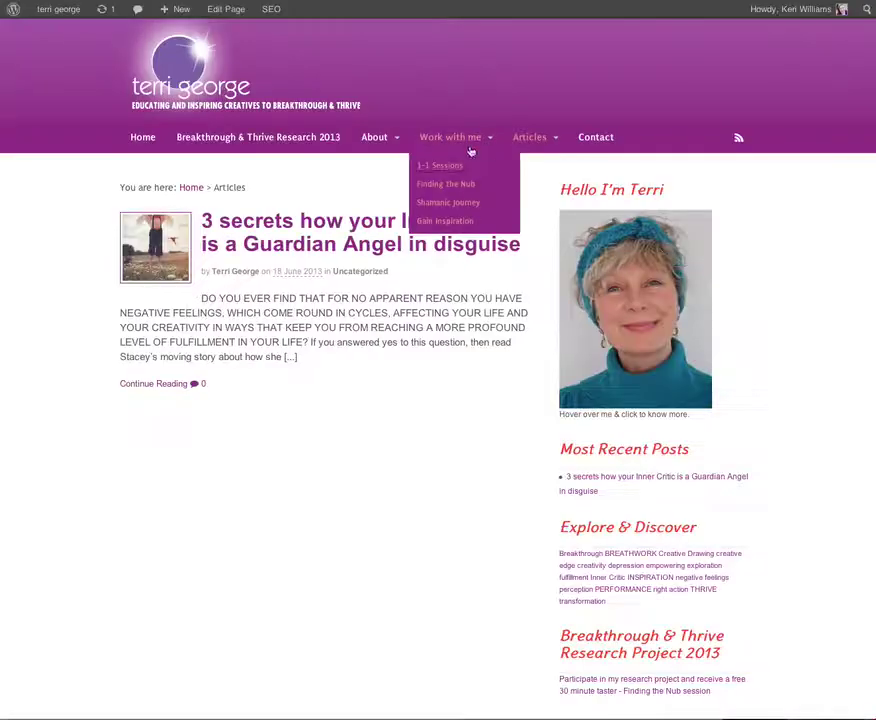
{"action": "left_click", "coordinate": [328, 229]}
- Scroll through the Inner Critic post to inspect its current share buttons
{"action": "scroll", "coordinate": [328, 229], "scroll_direction": "down", "scroll_amount": 3}
{"action": "scroll", "coordinate": [328, 229], "scroll_direction": "down", "scroll_amount": 3}
{"action": "scroll", "coordinate": [340, 230], "scroll_direction": "up", "scroll_amount": 2}
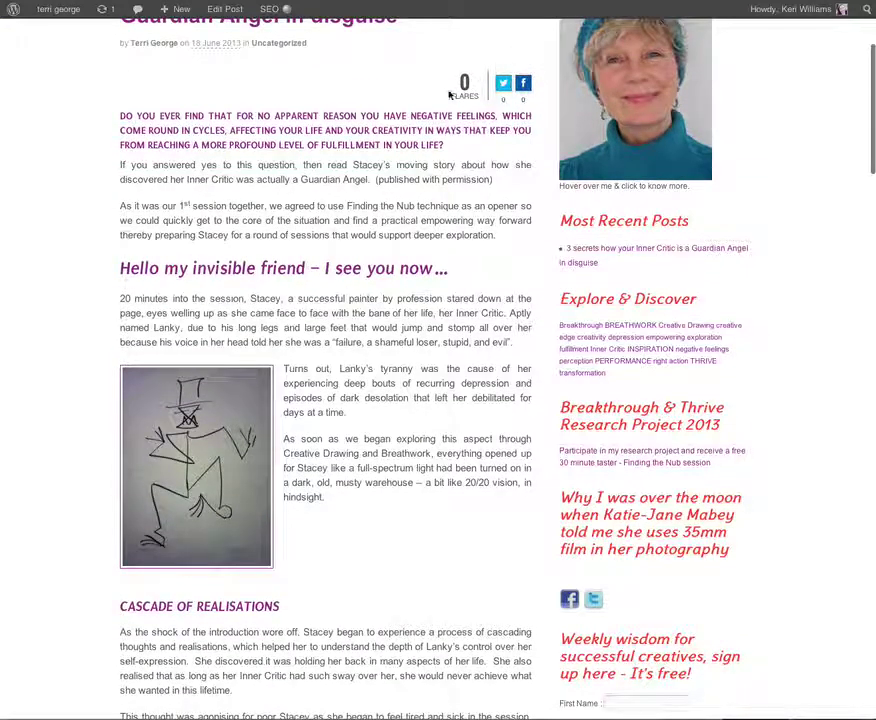
{"action": "mouse_move", "coordinate": [500, 84]}
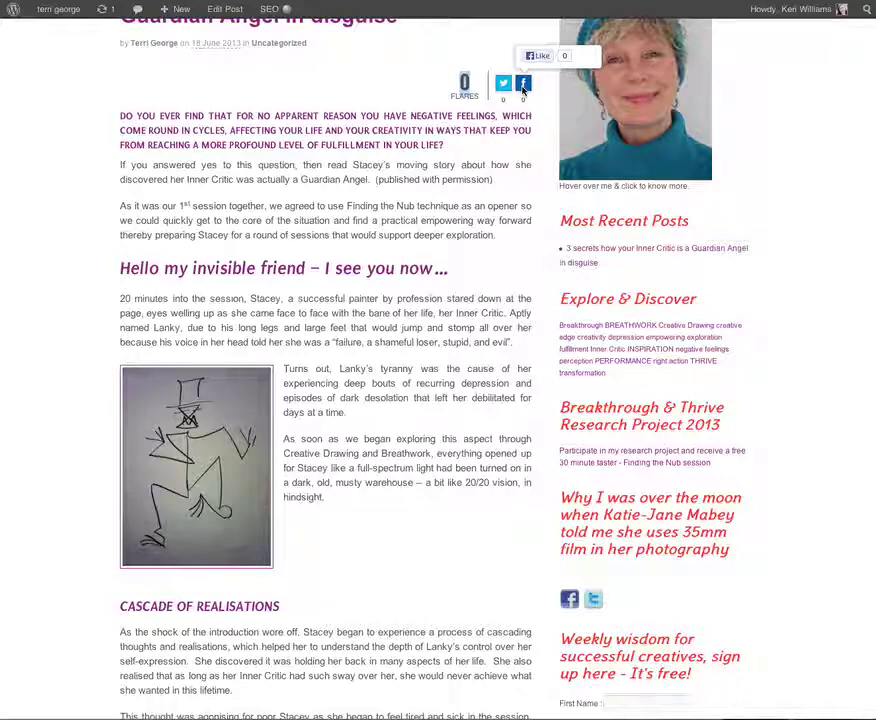
{"action": "scroll", "coordinate": [522, 90], "scroll_direction": "down", "scroll_amount": 5}
{"action": "scroll", "coordinate": [522, 90], "scroll_direction": "up", "scroll_amount": 7}
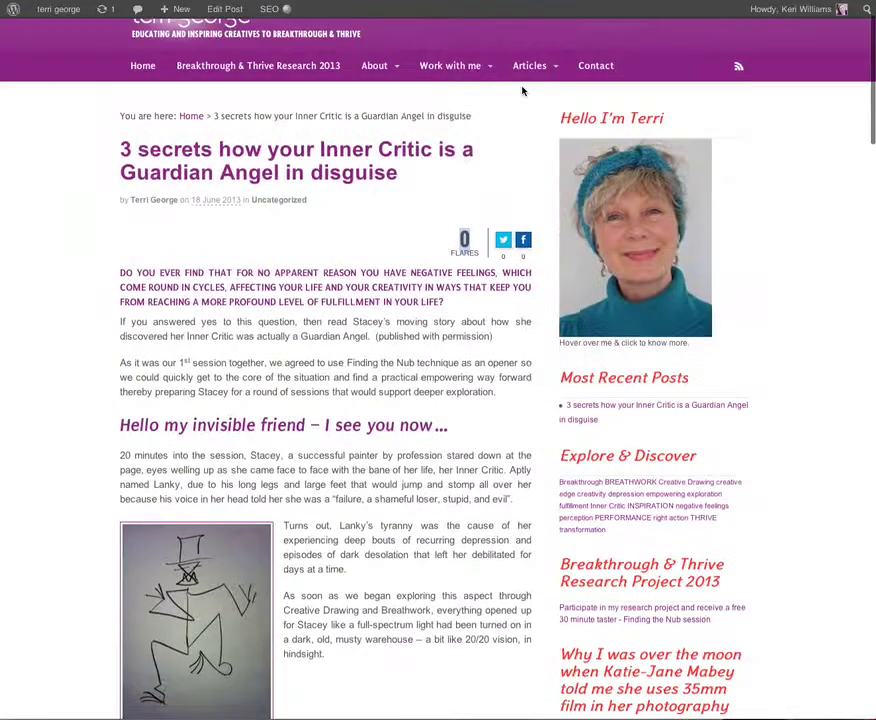
{"action": "scroll", "coordinate": [478, 224], "scroll_direction": "down", "scroll_amount": 6}
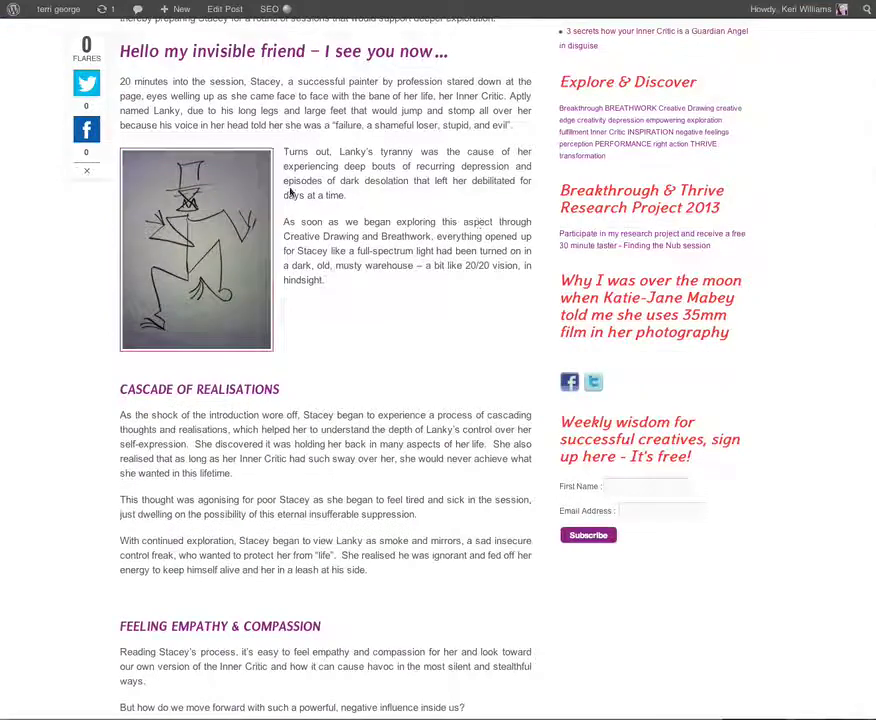
{"action": "scroll", "coordinate": [312, 143], "scroll_direction": "down", "scroll_amount": 1}
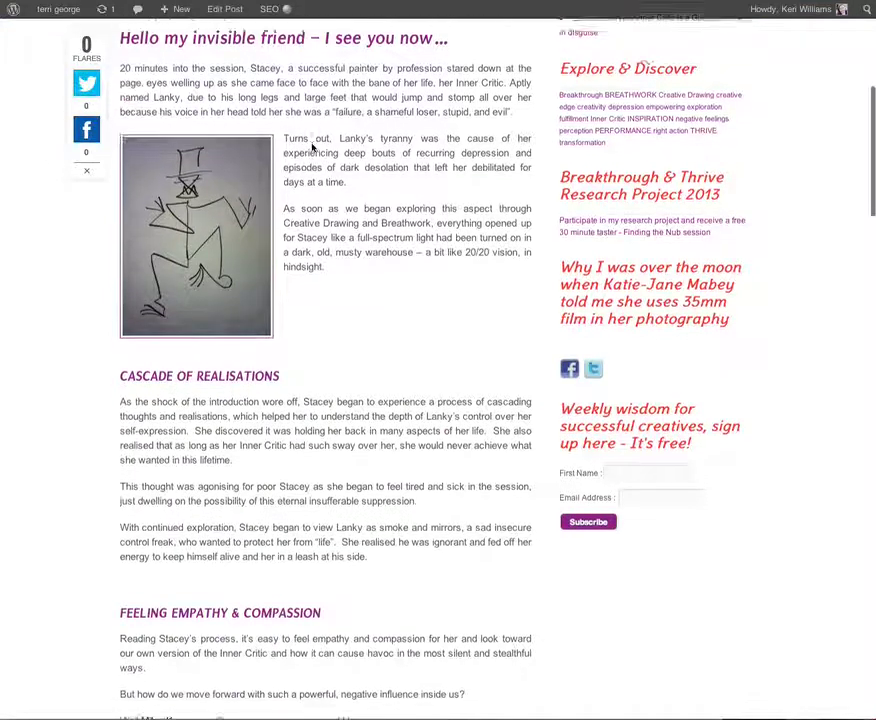
{"action": "scroll", "coordinate": [312, 143], "scroll_direction": "down", "scroll_amount": 3}
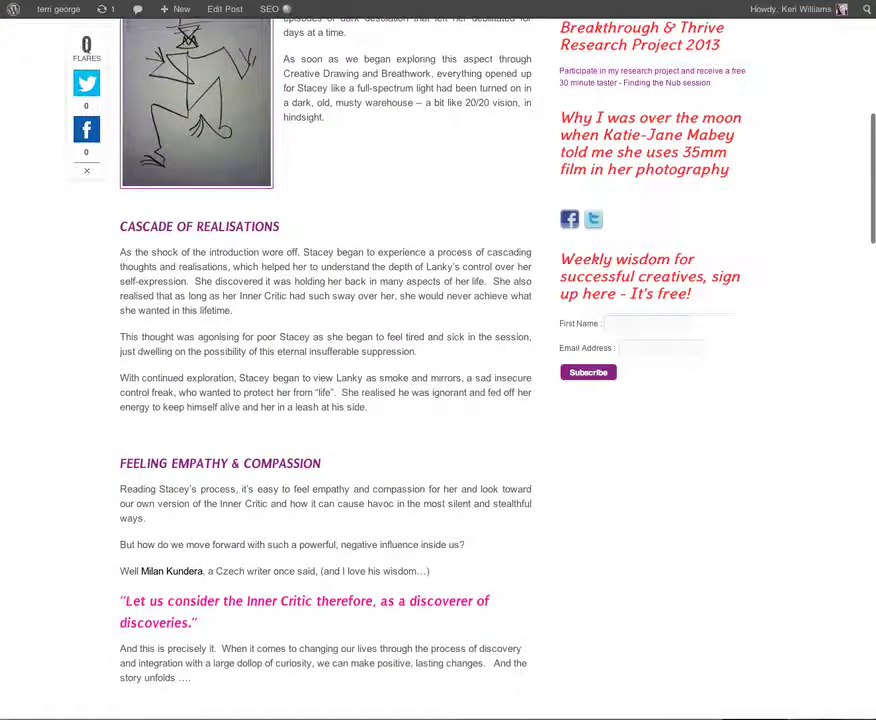
{"action": "scroll", "coordinate": [240, 142], "scroll_direction": "down", "scroll_amount": 9}
{"action": "scroll", "coordinate": [240, 142], "scroll_direction": "up", "scroll_amount": 4}
{"action": "scroll", "coordinate": [240, 141], "scroll_direction": "up", "scroll_amount": 15}
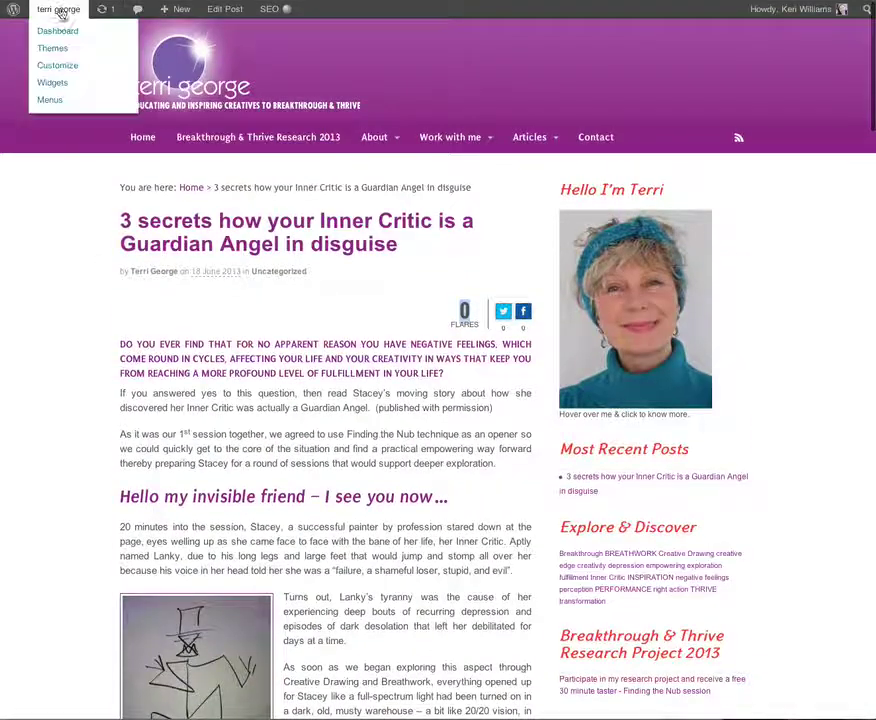
- Leave the live Inner Critic post and return to the WordPress admin Dashboard
{"action": "left_click", "coordinate": [57, 31]}
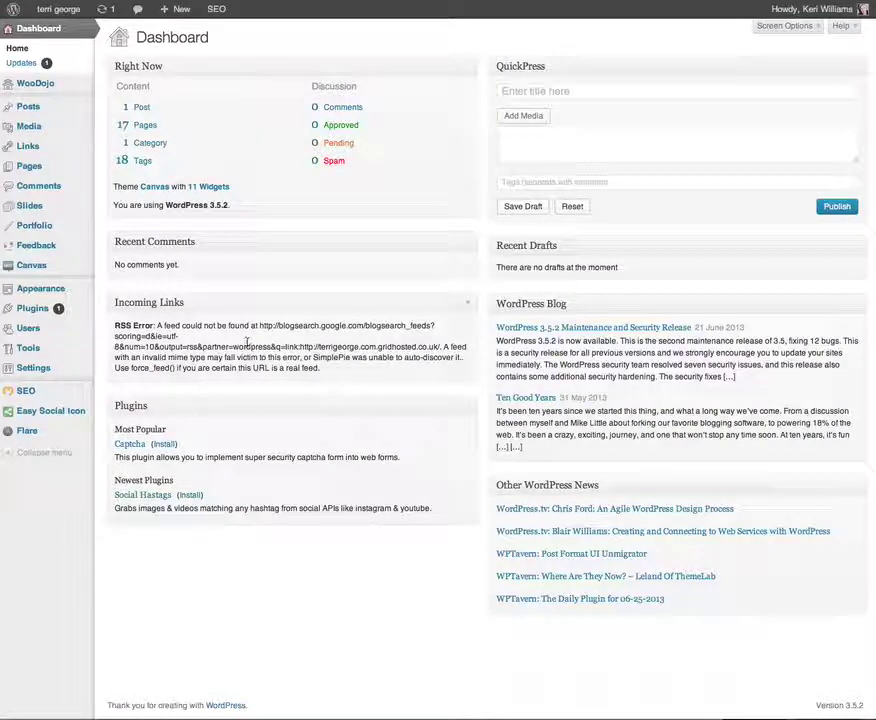
{"action": "mouse_move", "coordinate": [70, 434]}
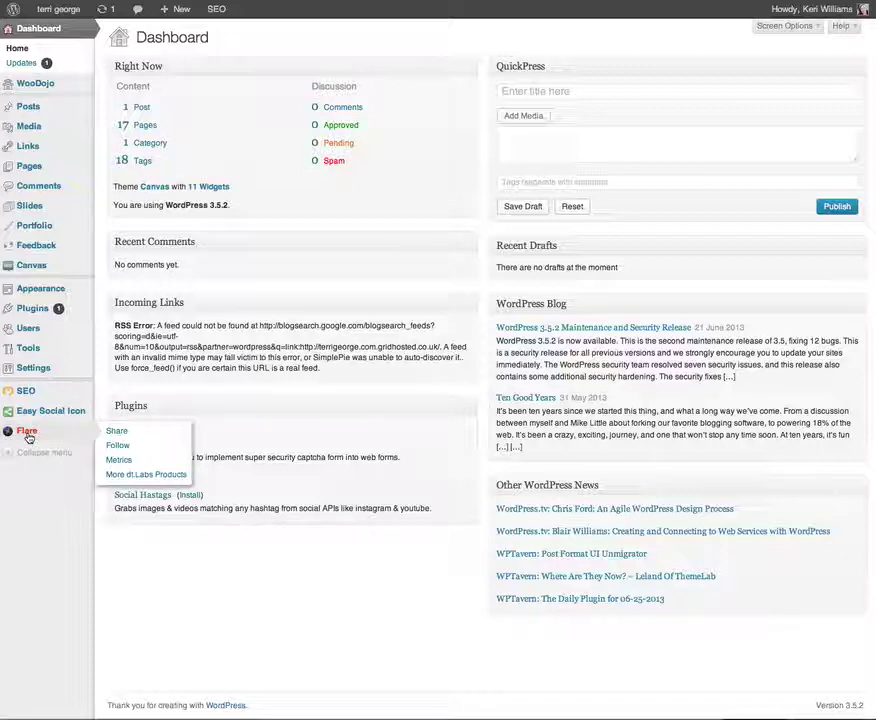
{"action": "mouse_move", "coordinate": [48, 316]}
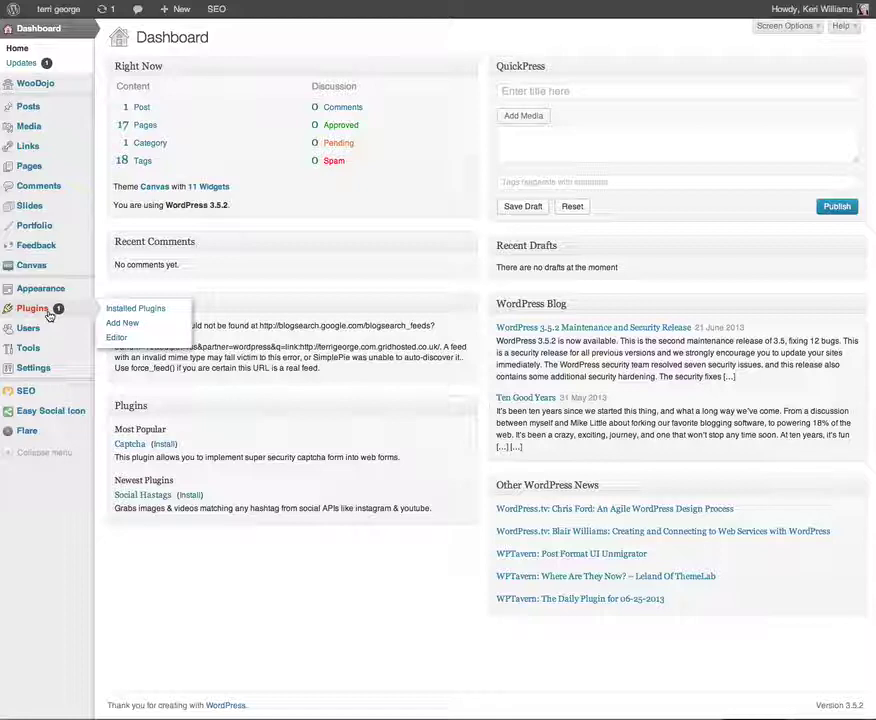
{"action": "mouse_move", "coordinate": [28, 435]}
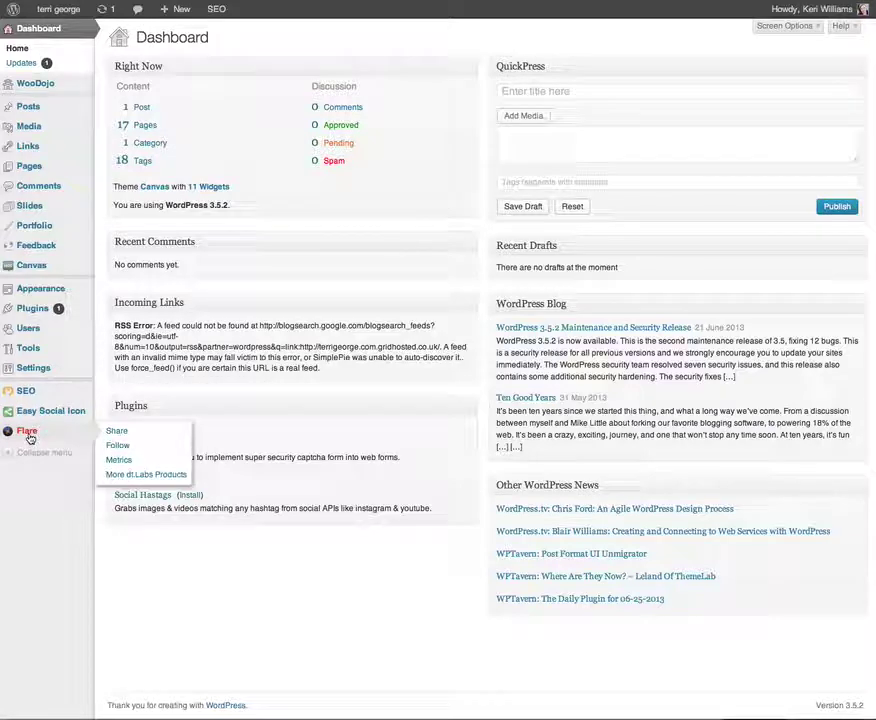
- Open Flare > Share and review the placement dropdowns, keeping top of post and floating left
{"action": "left_click", "coordinate": [28, 433]}
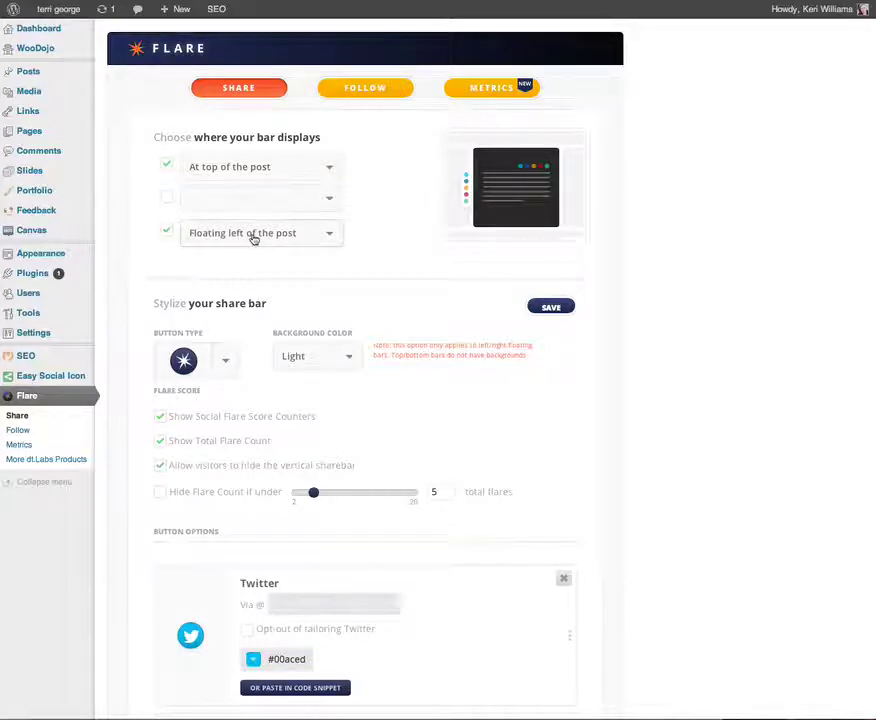
{"action": "left_click", "coordinate": [328, 237]}
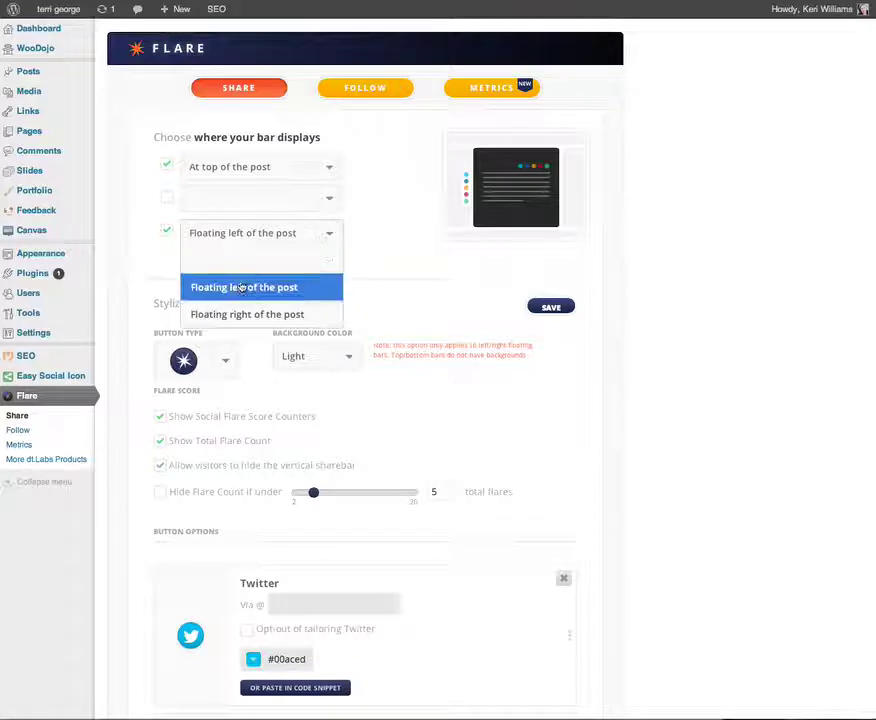
{"action": "left_click", "coordinate": [383, 214]}
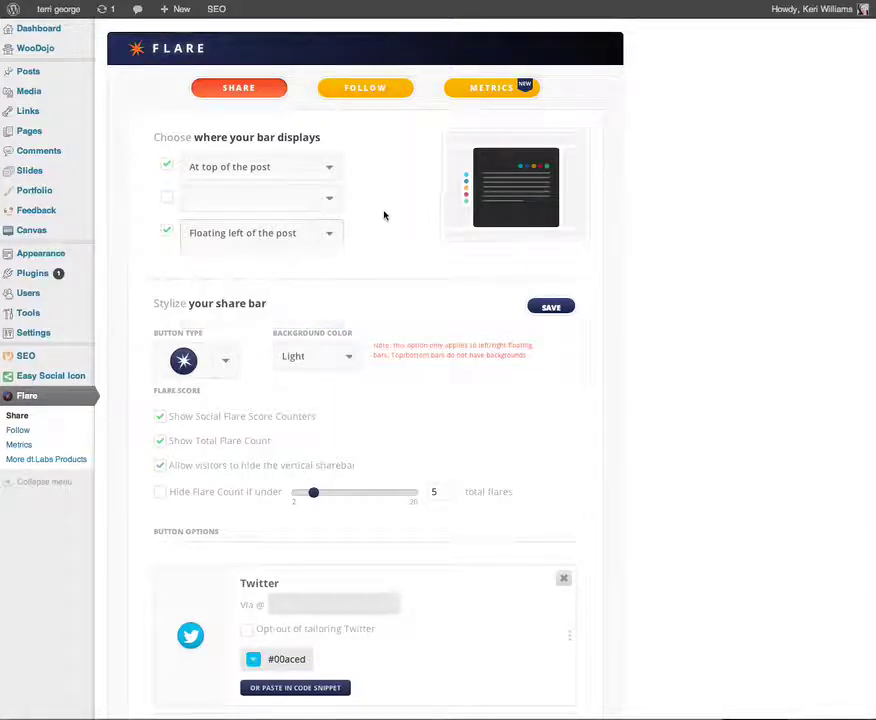
{"action": "left_click", "coordinate": [330, 204]}
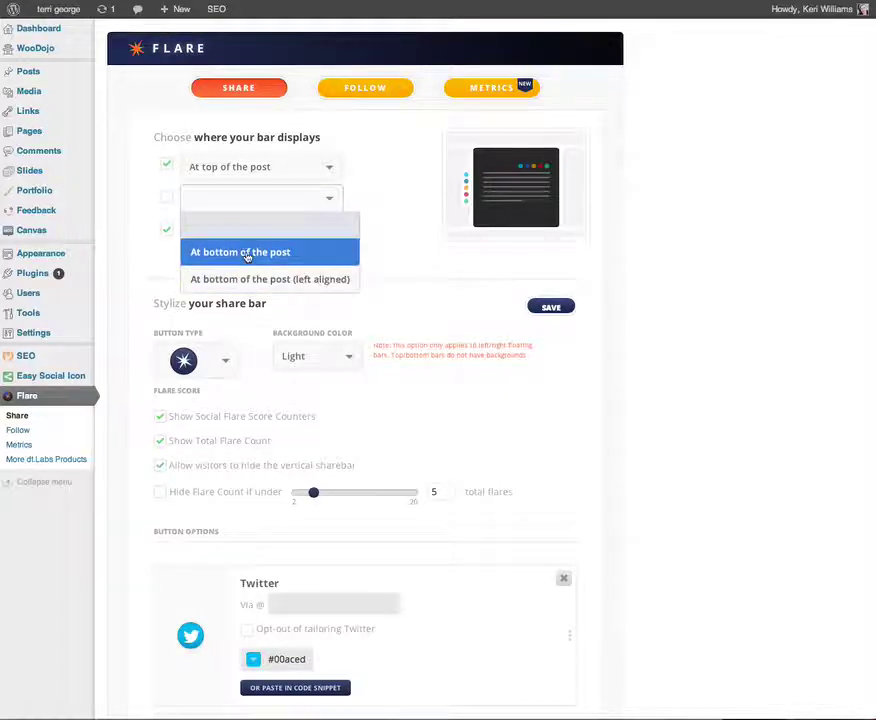
{"action": "left_click", "coordinate": [400, 192]}
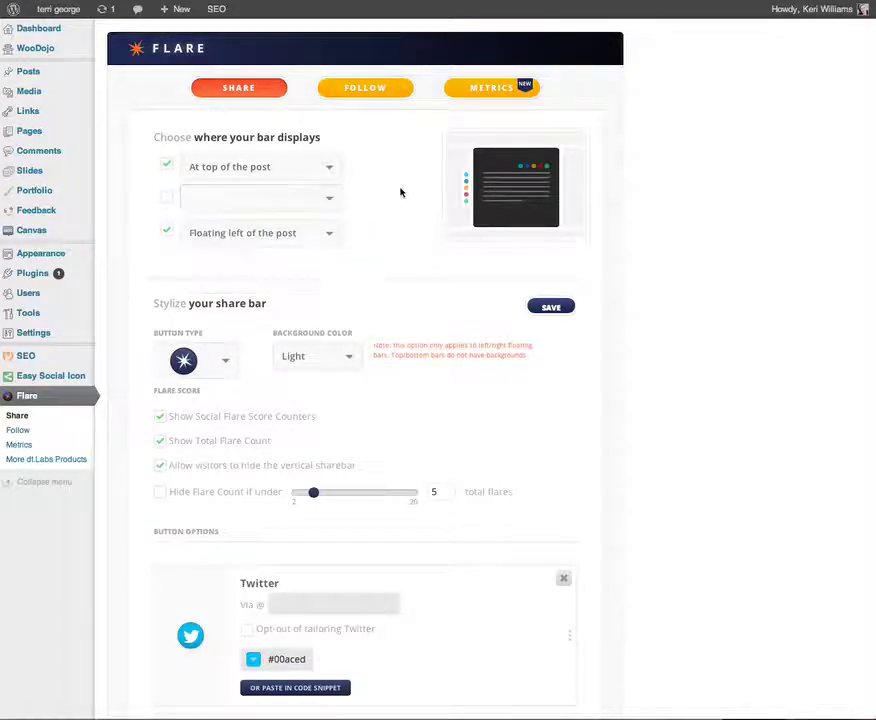
{"action": "left_click", "coordinate": [229, 173]}
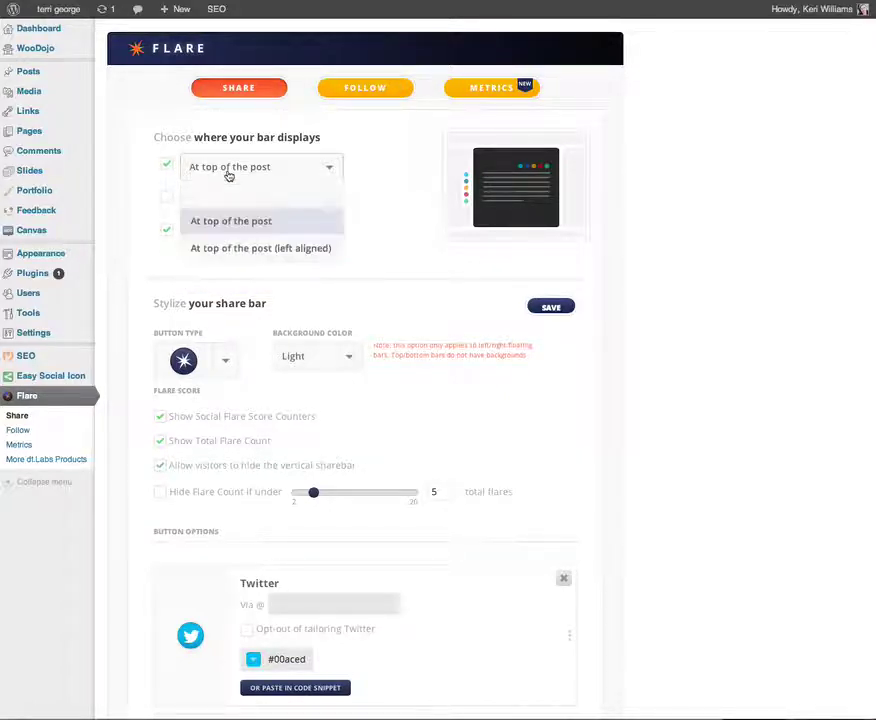
{"action": "left_click", "coordinate": [229, 236]}
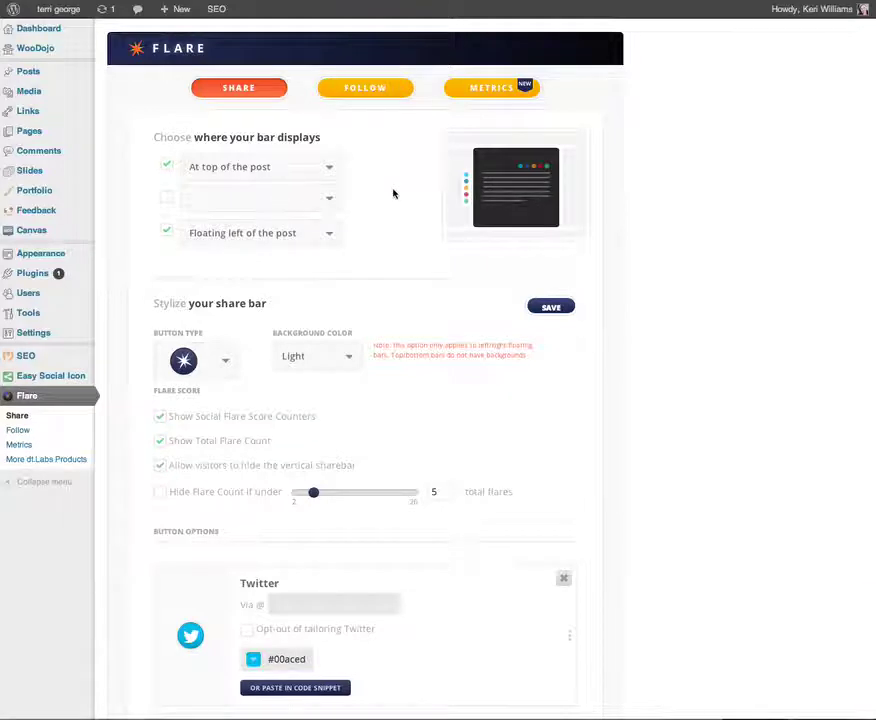
- Review the share button styles and background colours, keeping the current style and Light background
{"action": "scroll", "coordinate": [393, 193], "scroll_direction": "down", "scroll_amount": 5}
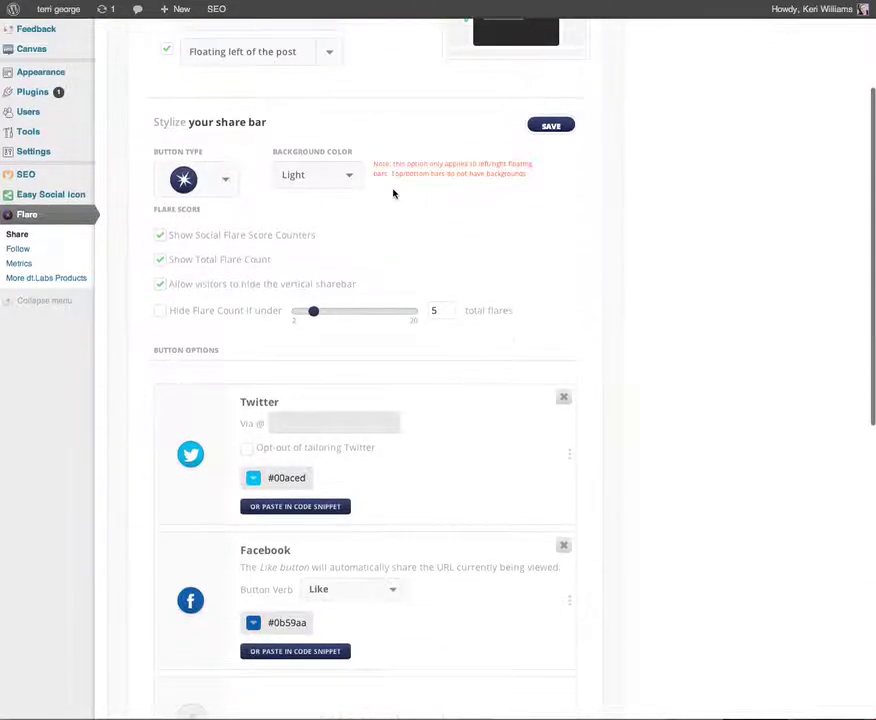
{"action": "scroll", "coordinate": [393, 193], "scroll_direction": "down", "scroll_amount": 1}
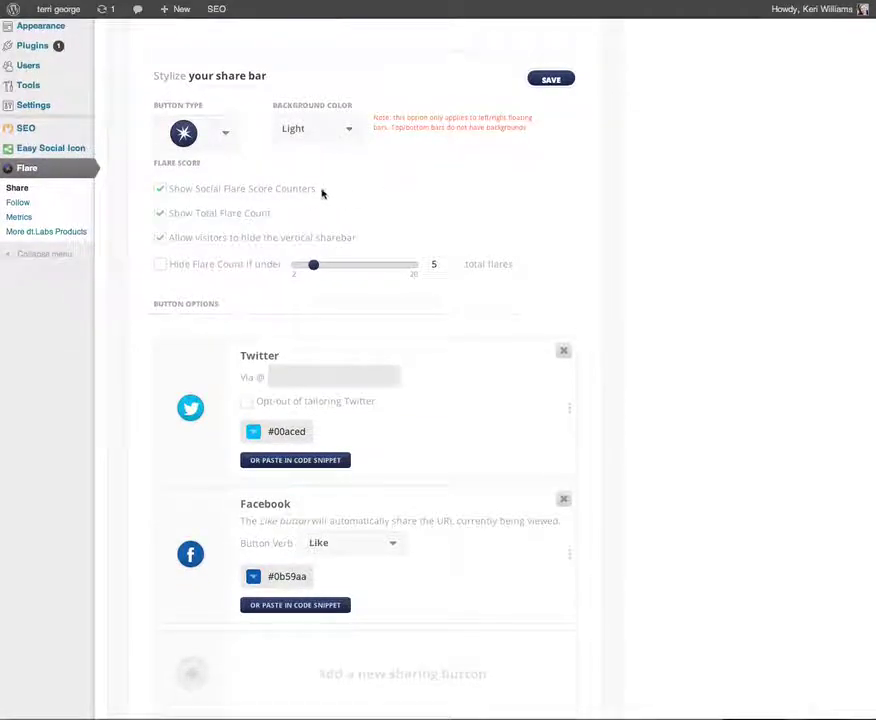
{"action": "left_click", "coordinate": [229, 138]}
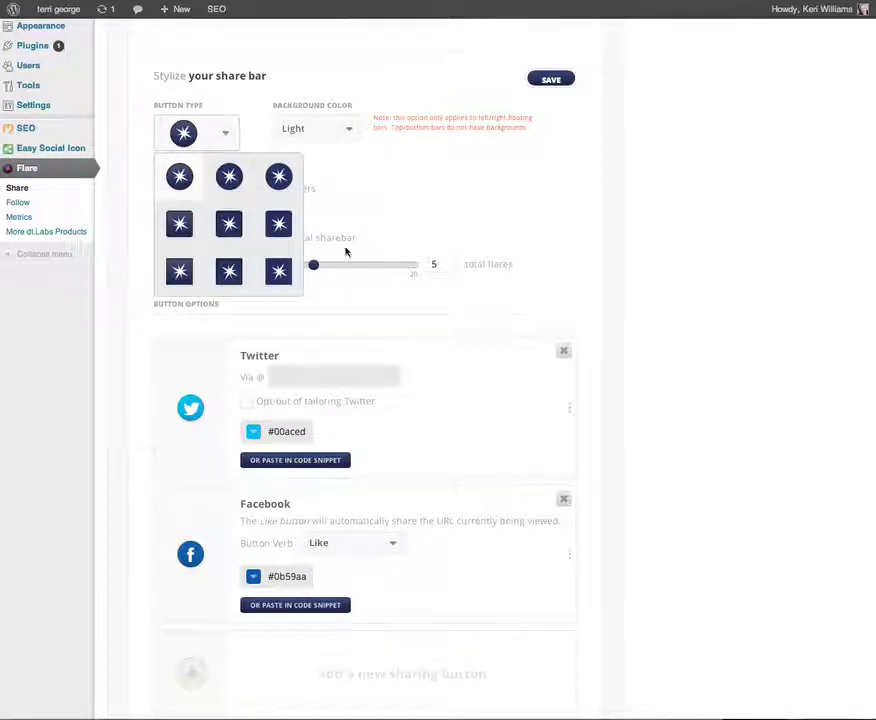
{"action": "left_click", "coordinate": [229, 138]}
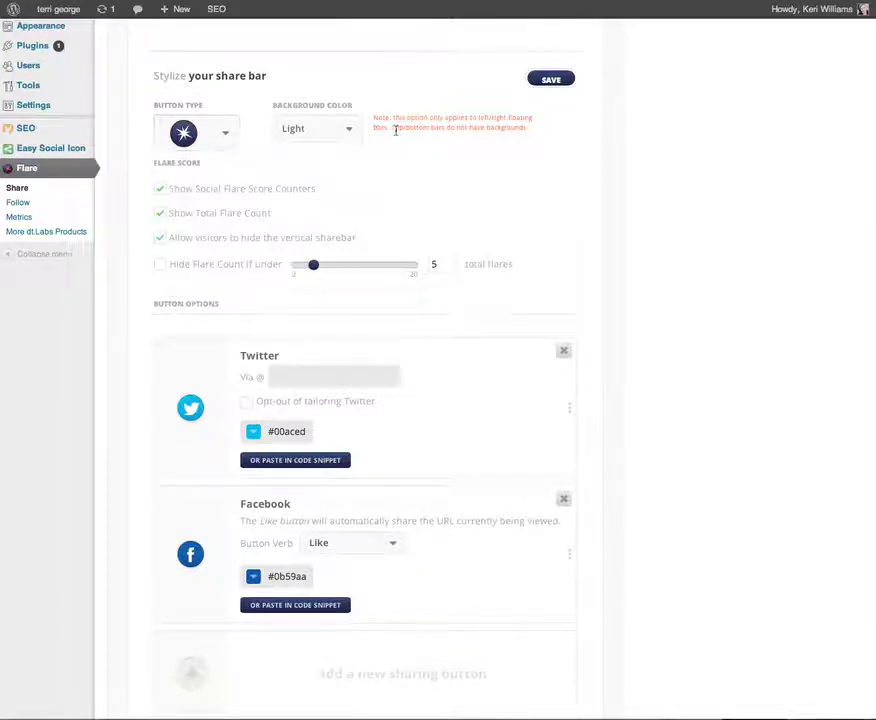
{"action": "left_click", "coordinate": [355, 132]}
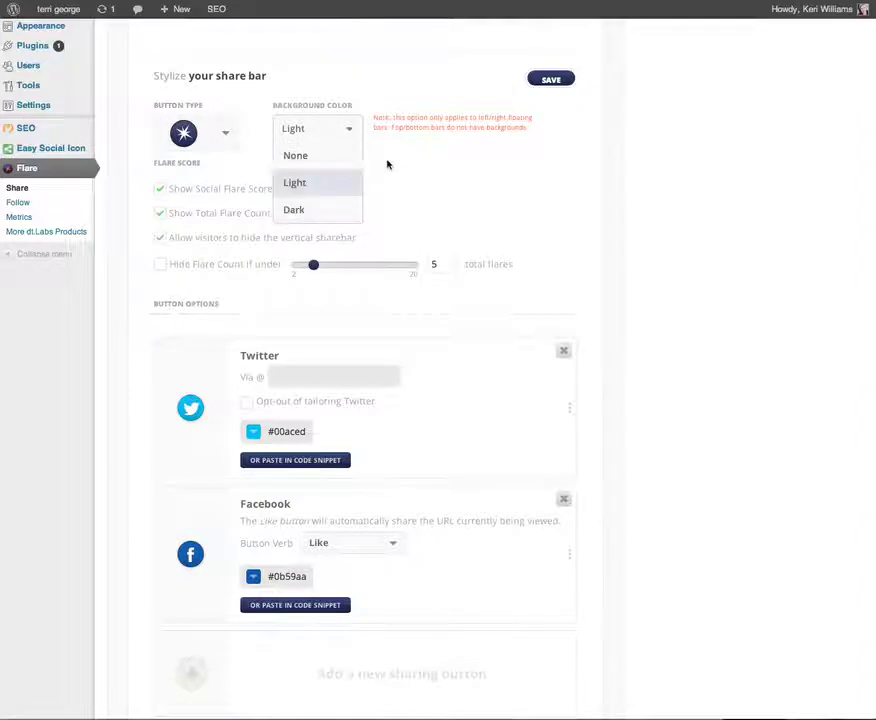
{"action": "left_click", "coordinate": [349, 131]}
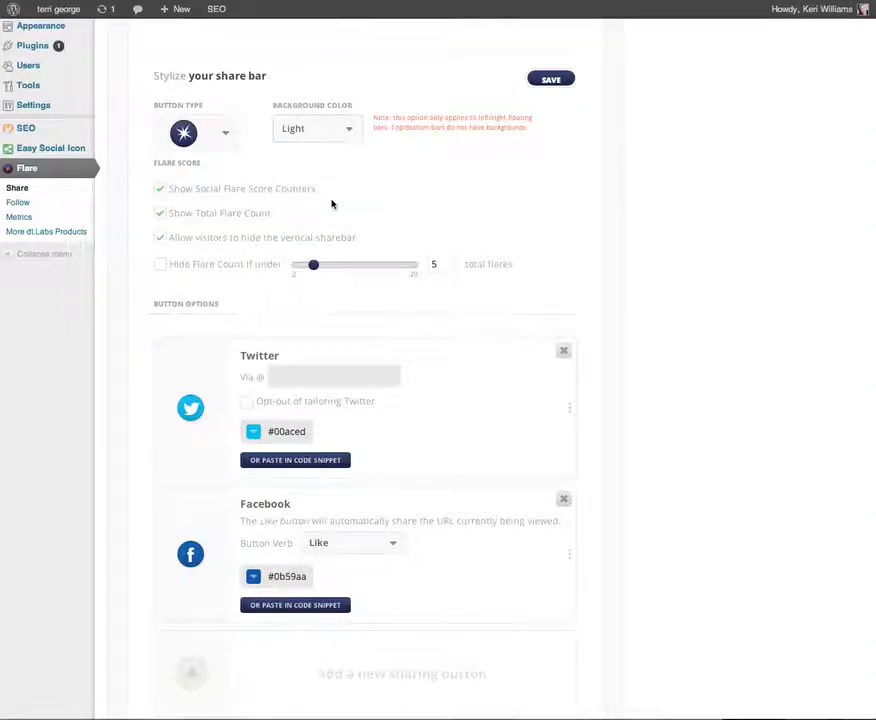
- Enable score counters, total flare count, and letting visitors hide the vertical sharebar
{"action": "scroll", "coordinate": [332, 204], "scroll_direction": "down", "scroll_amount": 1}
{"action": "scroll", "coordinate": [332, 204], "scroll_direction": "down", "scroll_amount": 1}
{"action": "left_click", "coordinate": [160, 145]}
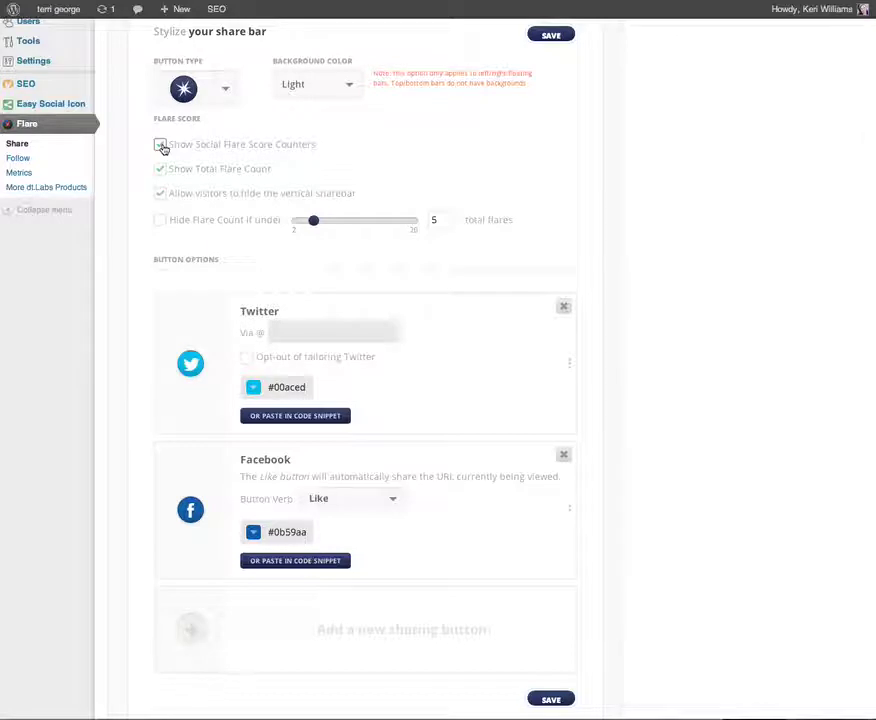
{"action": "left_click", "coordinate": [161, 146]}
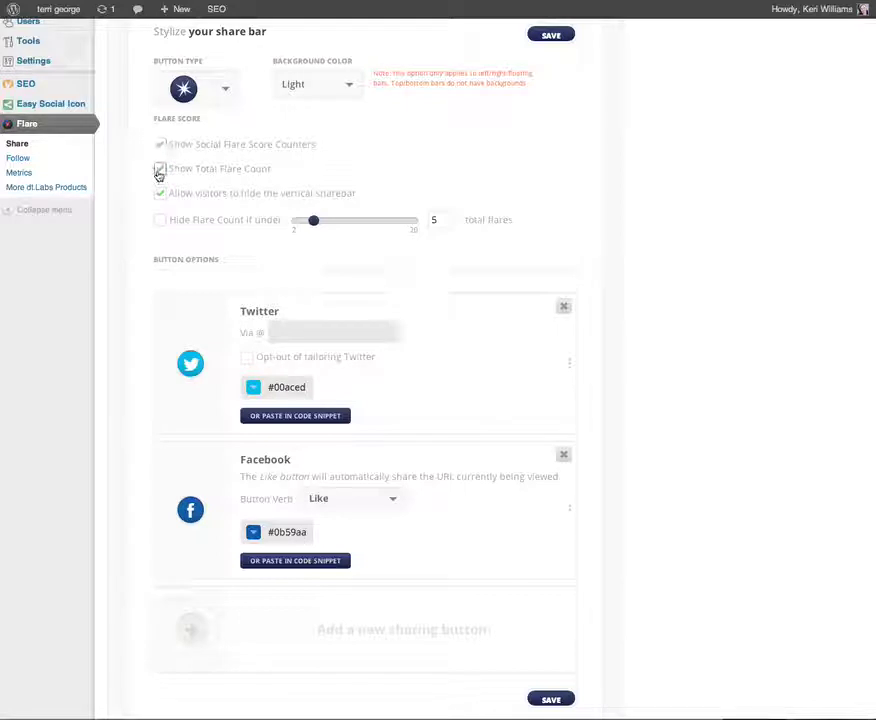
{"action": "left_click", "coordinate": [159, 171]}
{"action": "left_click", "coordinate": [160, 194]}
{"action": "left_click", "coordinate": [161, 194]}
{"action": "scroll", "coordinate": [229, 216], "scroll_direction": "down", "scroll_amount": 3}
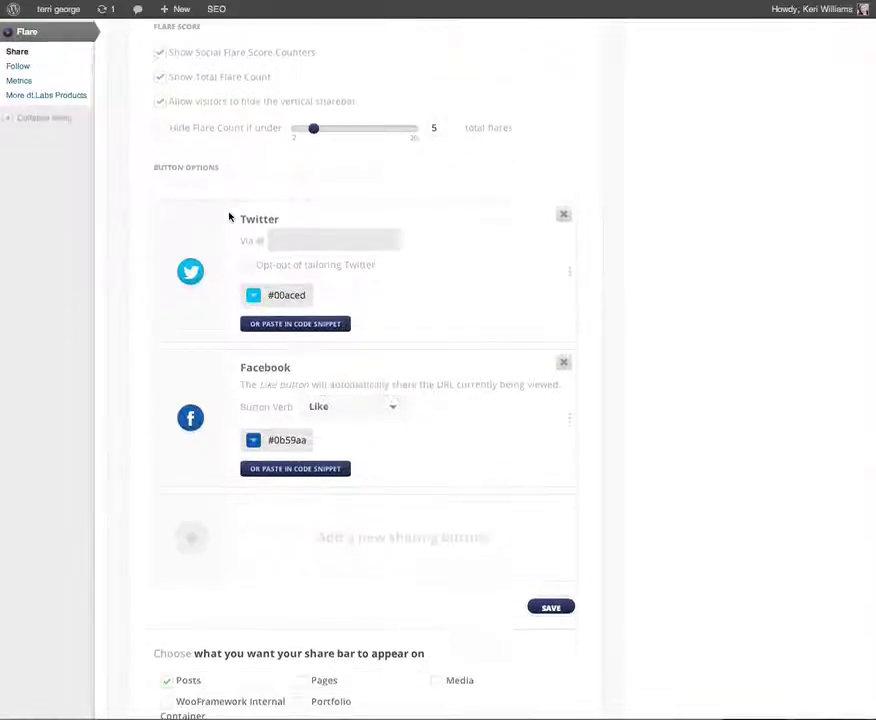
- Switch back to the Flare share bar settings window using Mission Control
{"action": "scroll", "coordinate": [229, 216], "scroll_direction": "down", "scroll_amount": 1}
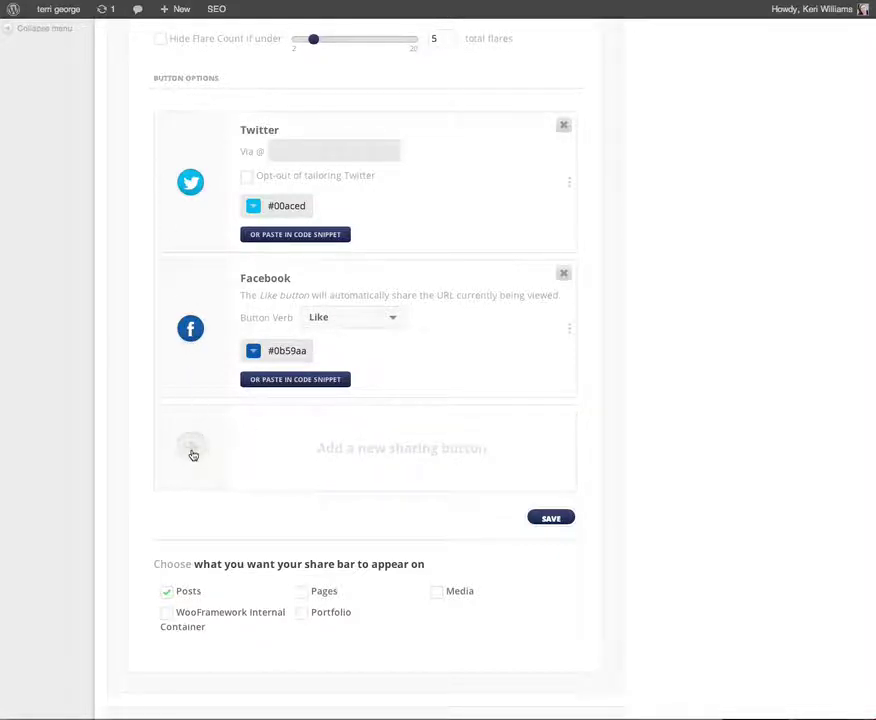
{"action": "key", "text": "ctrl+Up"}
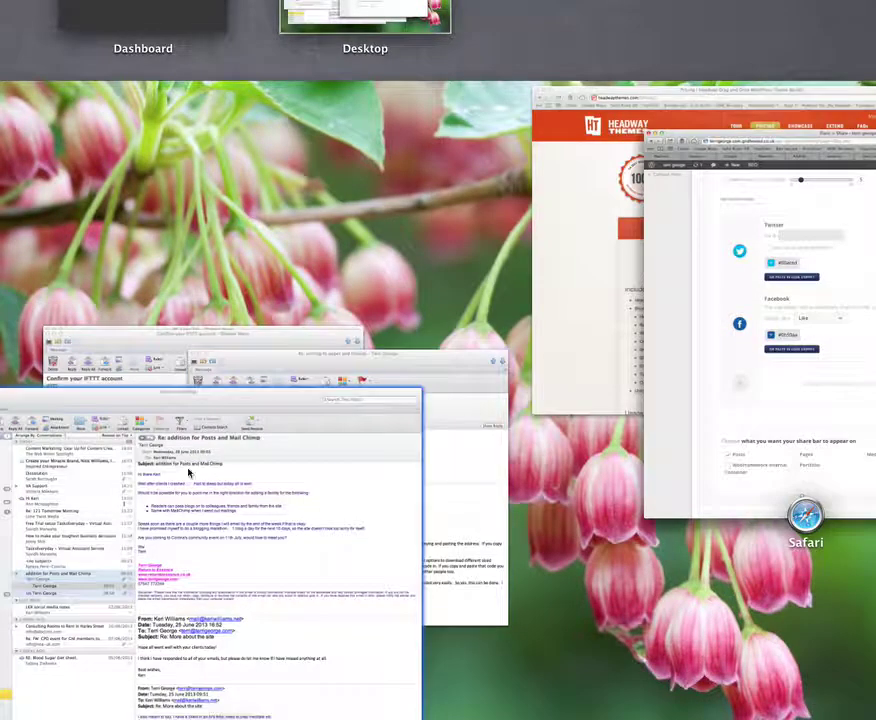
{"action": "left_click", "coordinate": [759, 405]}
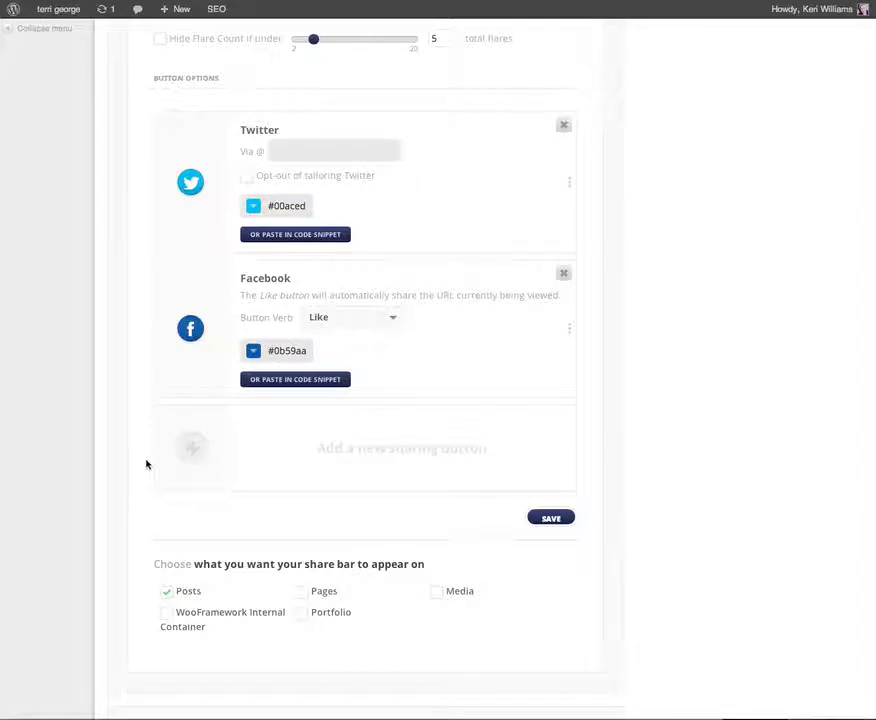
- Show the list of sharing networks available to add under Button Options
{"action": "left_click", "coordinate": [190, 450]}
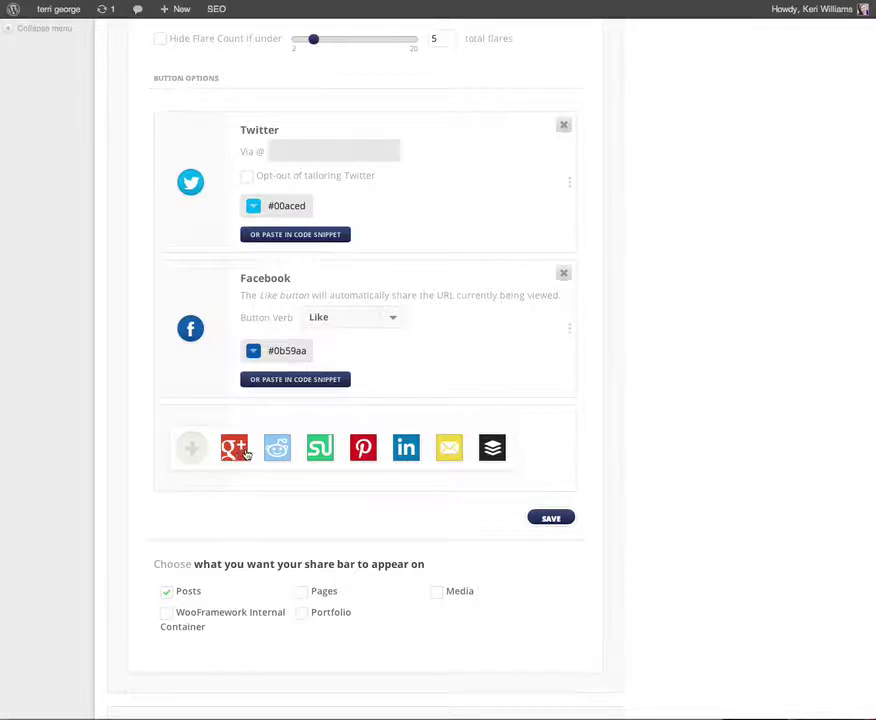
- Add Google+ and Email sharing buttons from the networks list
{"action": "left_click", "coordinate": [240, 456]}
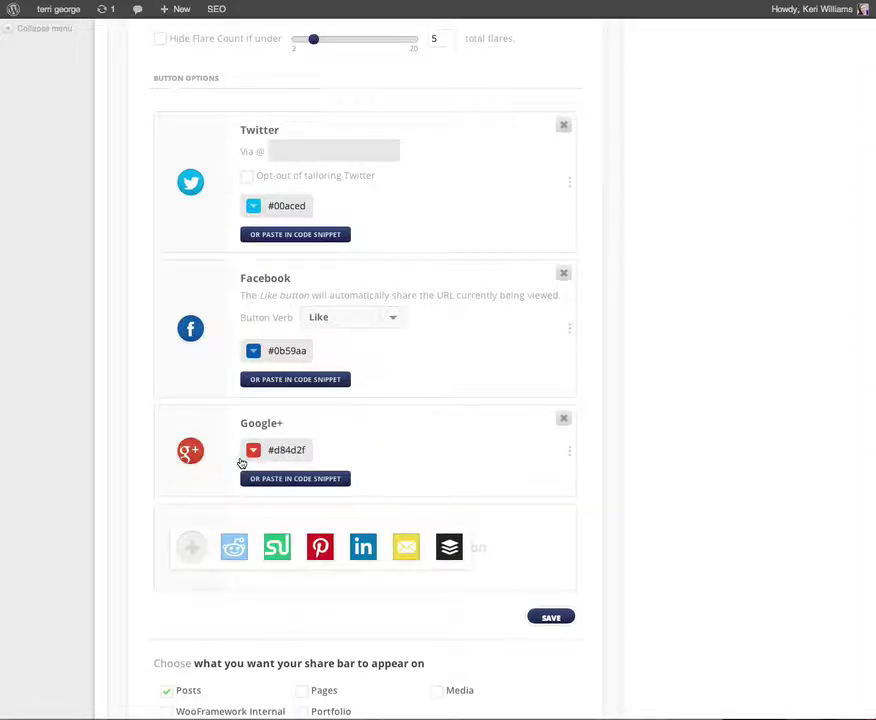
{"action": "scroll", "coordinate": [241, 463], "scroll_direction": "down", "scroll_amount": 1}
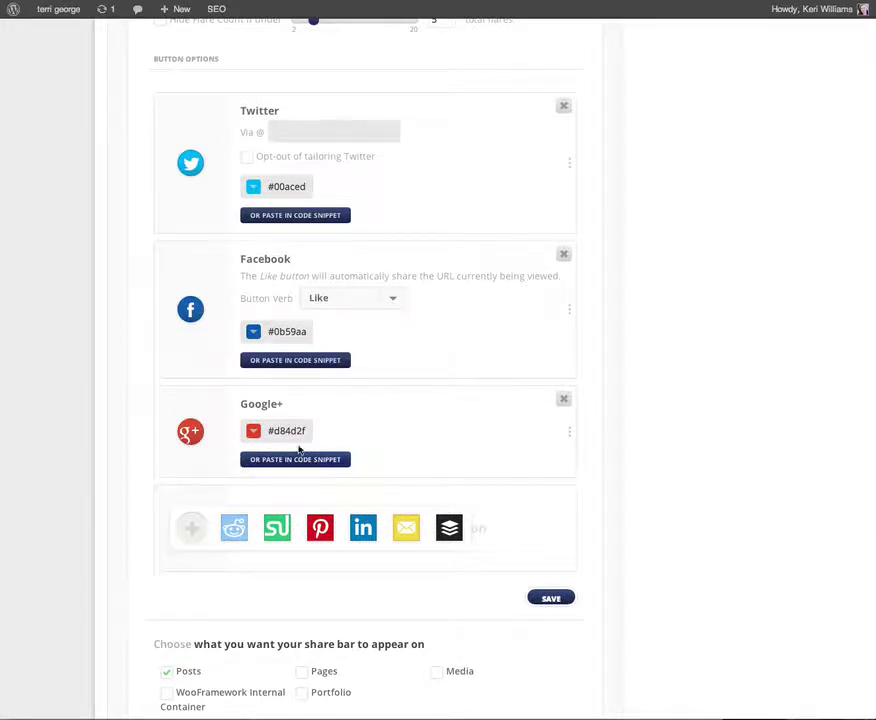
{"action": "left_click", "coordinate": [192, 534]}
{"action": "left_click", "coordinate": [197, 534]}
{"action": "left_click", "coordinate": [407, 530]}
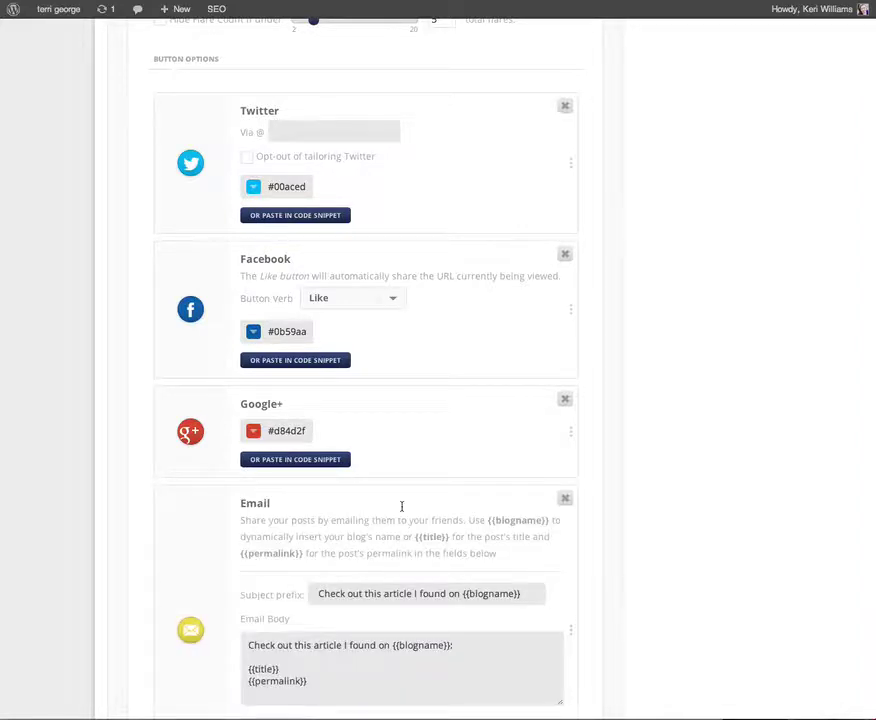
- Review the Email button's subject prefix and body with its {{title}} and {{blogname}} placeholders
{"action": "scroll", "coordinate": [401, 506], "scroll_direction": "down", "scroll_amount": 3}
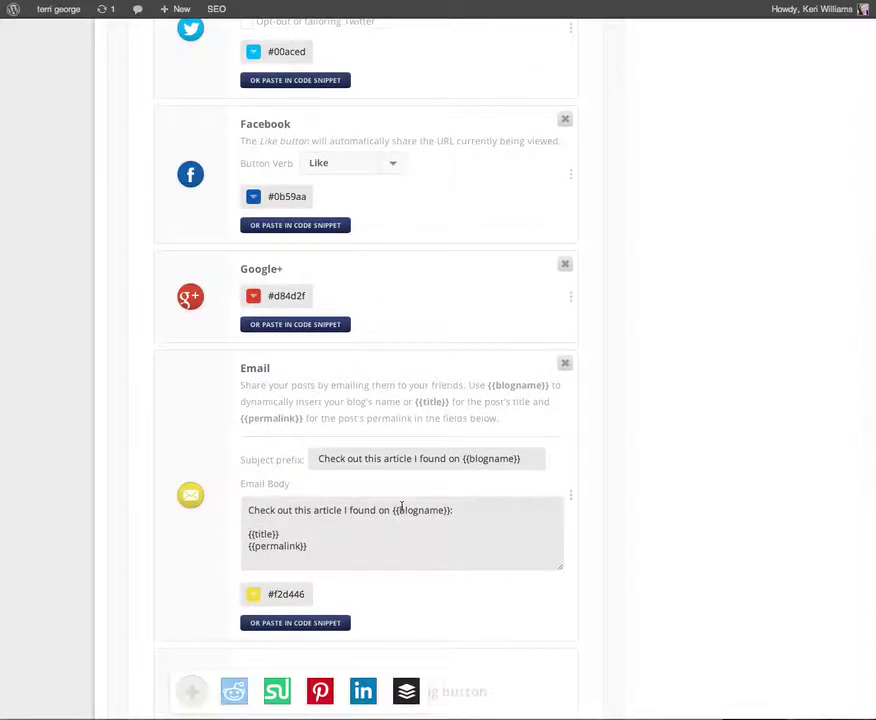
{"action": "scroll", "coordinate": [401, 506], "scroll_direction": "down", "scroll_amount": 2}
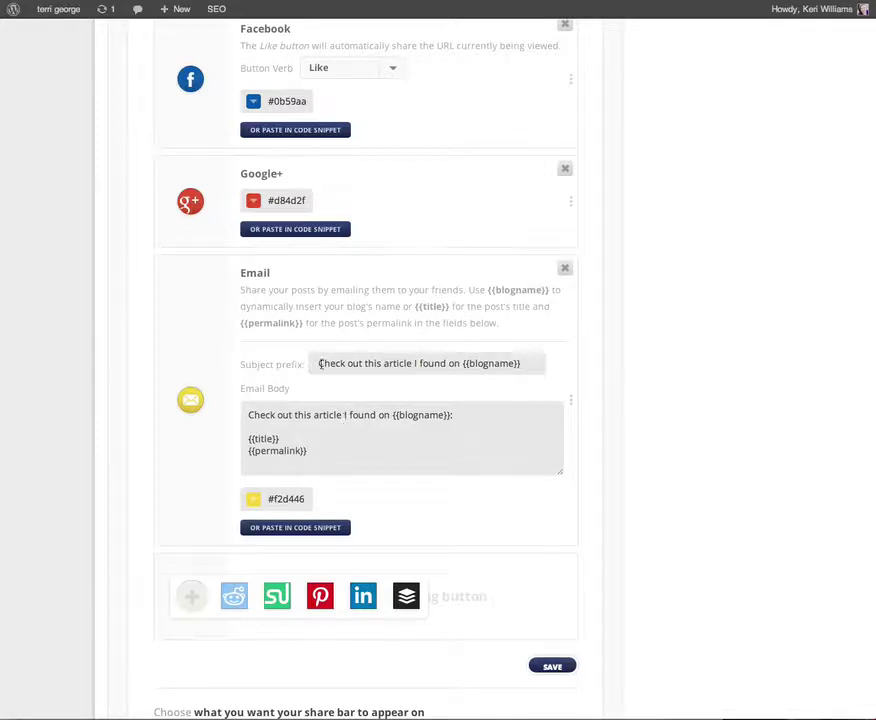
{"action": "mouse_move", "coordinate": [318, 363]}
{"action": "left_mouse_down"}
{"action": "mouse_move", "coordinate": [468, 363]}
{"action": "mouse_move", "coordinate": [319, 366]}
{"action": "left_mouse_up"}
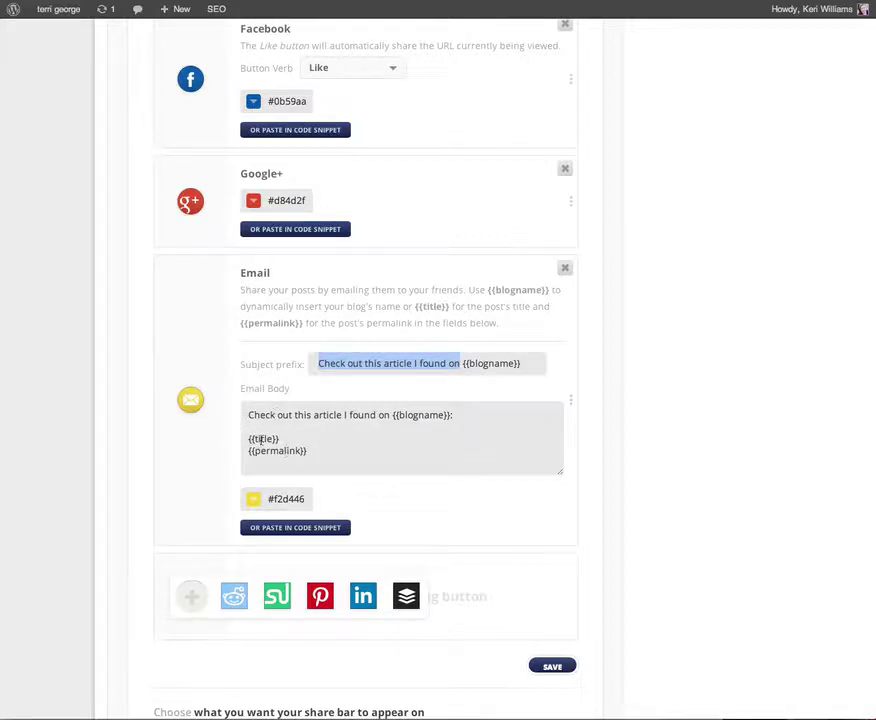
{"action": "left_click", "coordinate": [307, 450]}
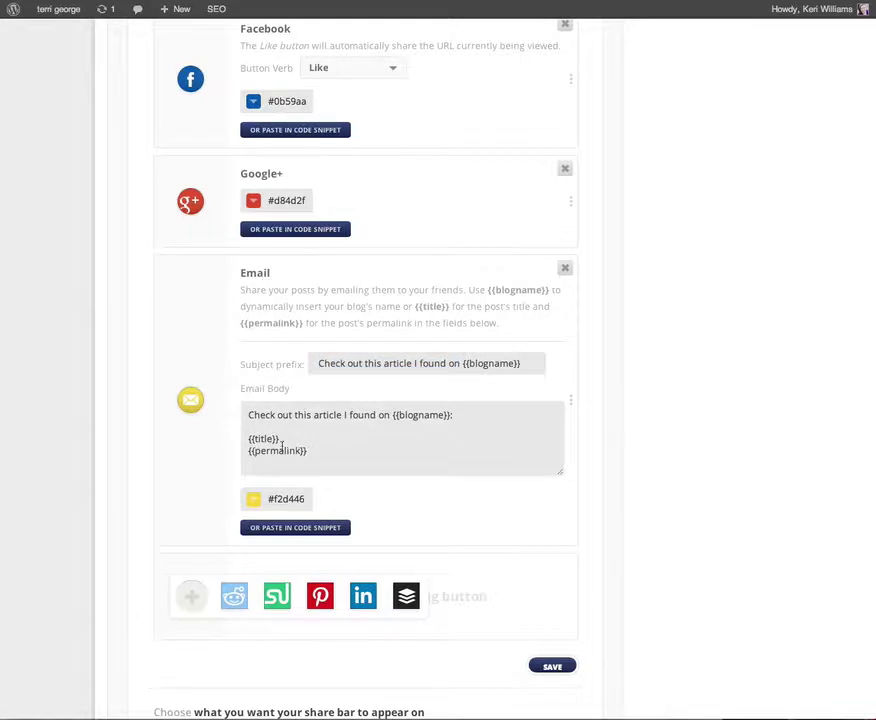
{"action": "left_click_drag", "start_coordinate": [280, 438], "coordinate": [253, 438]}
{"action": "mouse_move", "coordinate": [455, 416]}
{"action": "left_mouse_down"}
{"action": "mouse_move", "coordinate": [395, 417]}
{"action": "mouse_move", "coordinate": [451, 414]}
{"action": "left_mouse_up"}
{"action": "left_click_drag", "start_coordinate": [391, 415], "coordinate": [238, 415]}
{"action": "left_click", "coordinate": [280, 415]}
- Keep only Posts ticked for the share bar and save the Flare settings
{"action": "scroll", "coordinate": [646, 582], "scroll_direction": "down", "scroll_amount": 3}
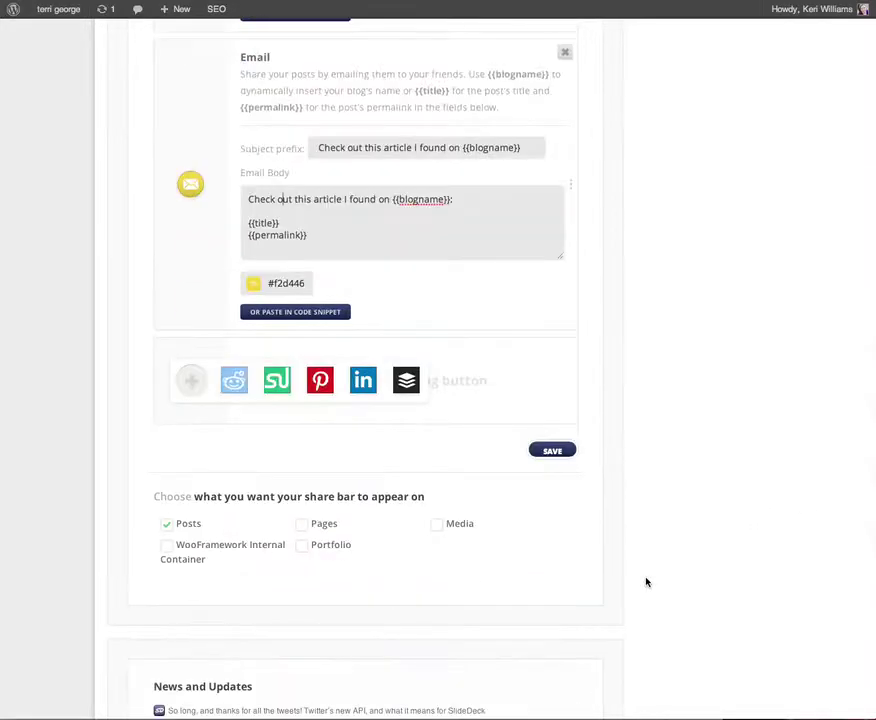
{"action": "scroll", "coordinate": [646, 582], "scroll_direction": "down", "scroll_amount": 3}
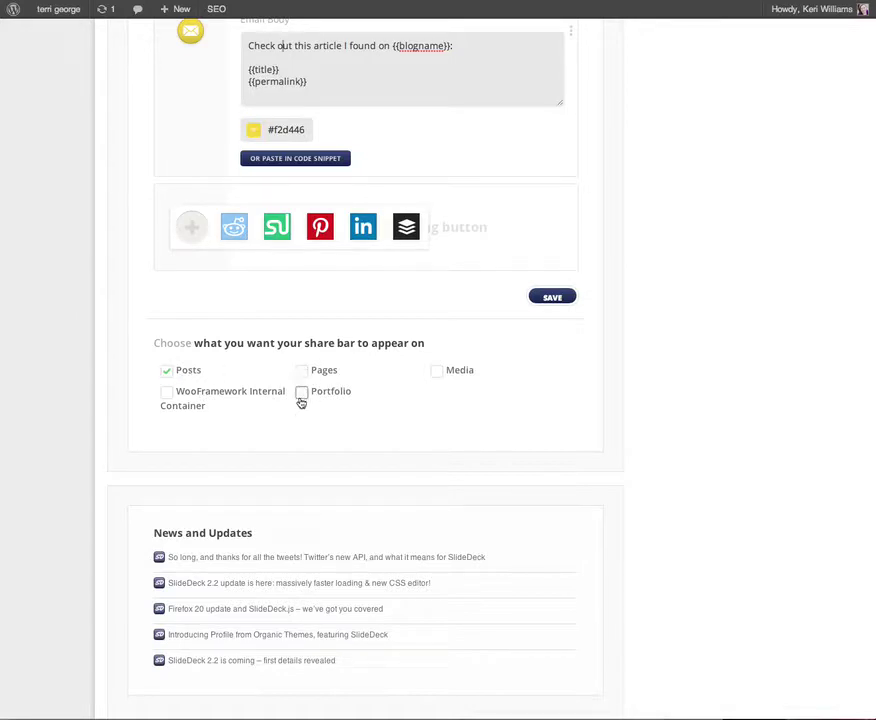
{"action": "scroll", "coordinate": [301, 402], "scroll_direction": "down", "scroll_amount": 3}
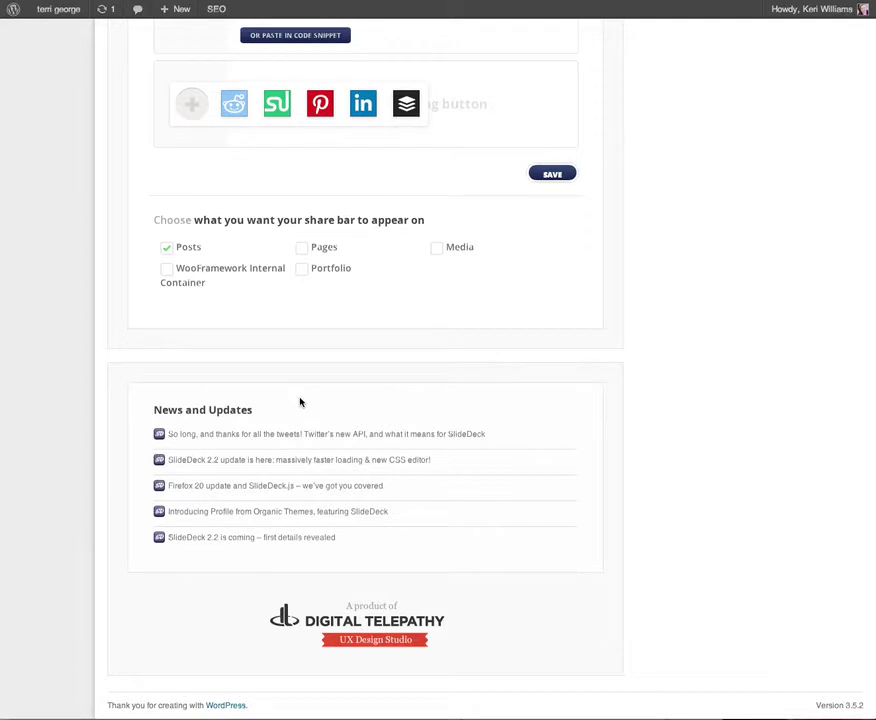
{"action": "left_click", "coordinate": [552, 175]}
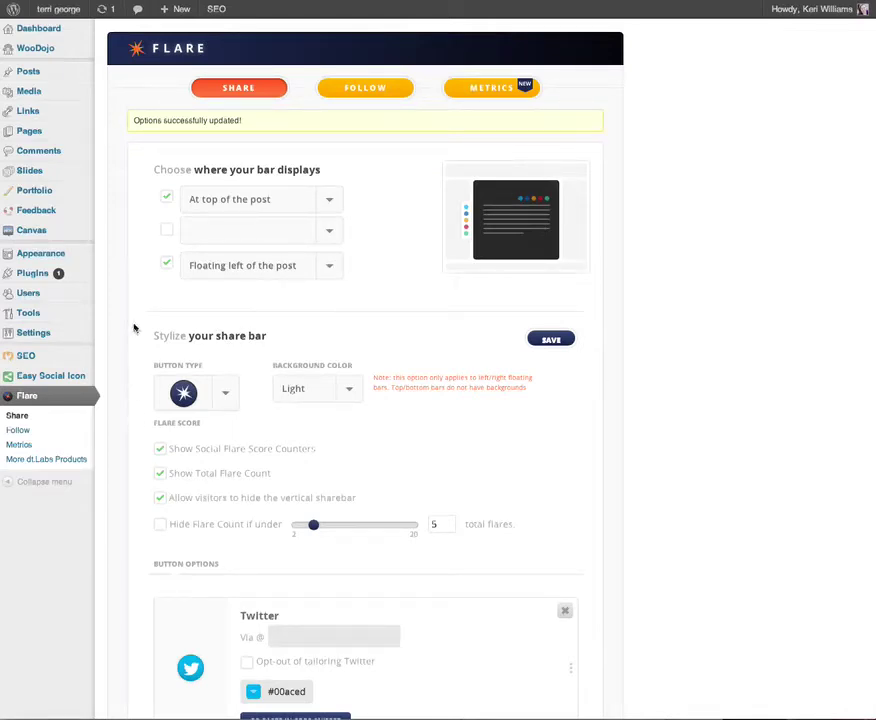
- Open the live site's Articles page and the Inner Critic blog post
{"action": "mouse_move", "coordinate": [66, 16]}
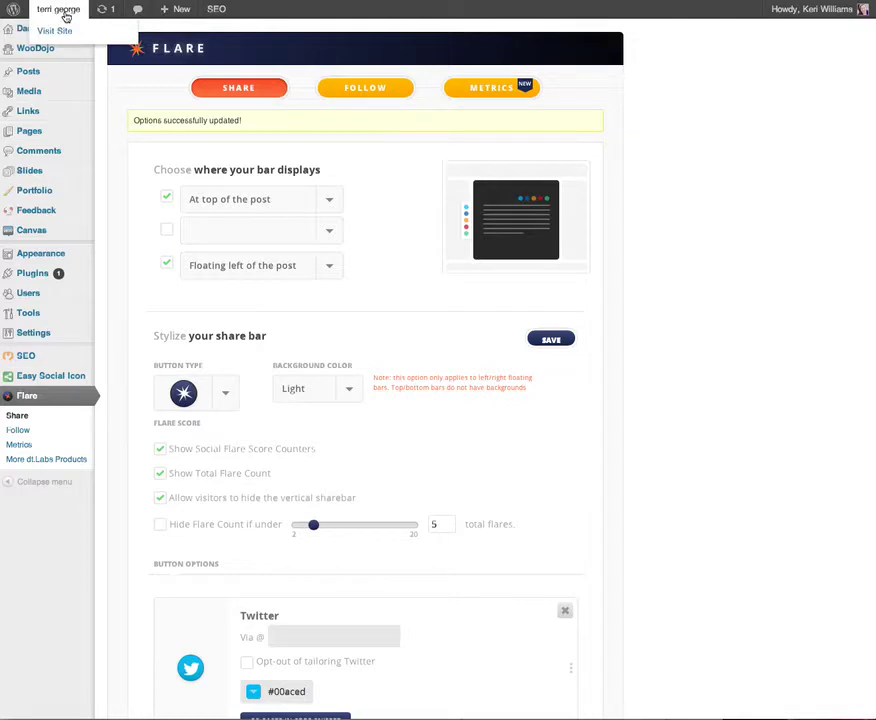
{"action": "left_click", "coordinate": [66, 16]}
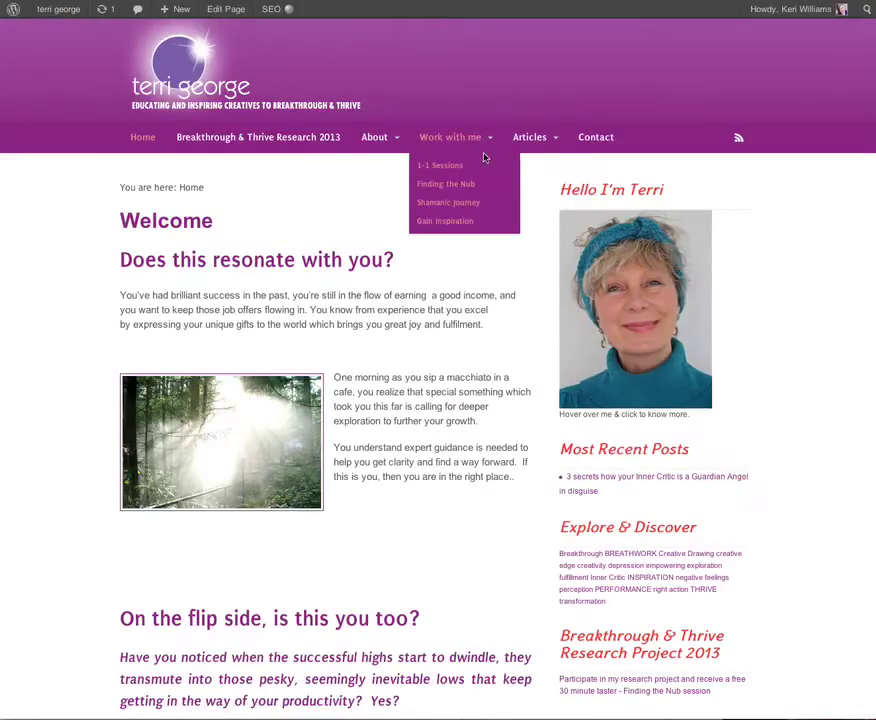
{"action": "left_click", "coordinate": [530, 138]}
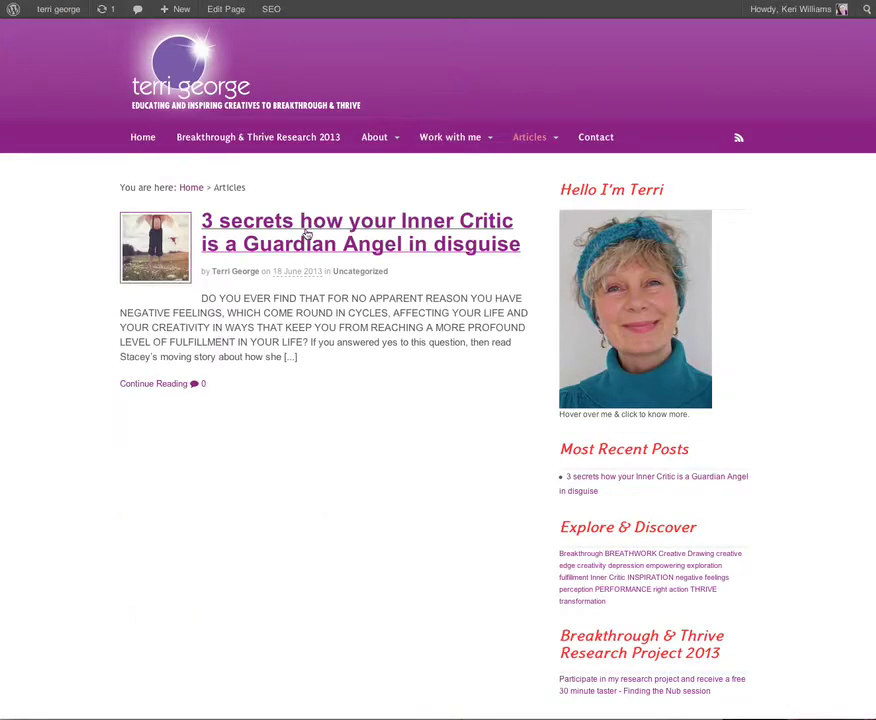
{"action": "left_click", "coordinate": [297, 237]}
- Scroll the post to view the floating share bar with Twitter, Facebook, Google+ and Email
{"action": "scroll", "coordinate": [297, 237], "scroll_direction": "down", "scroll_amount": 2}
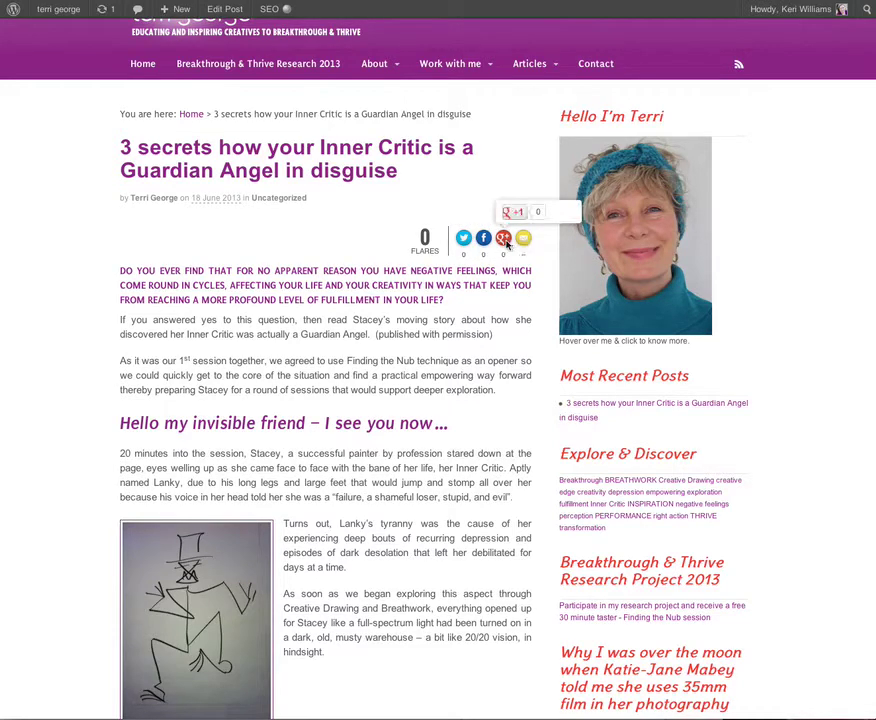
{"action": "mouse_move", "coordinate": [482, 243]}
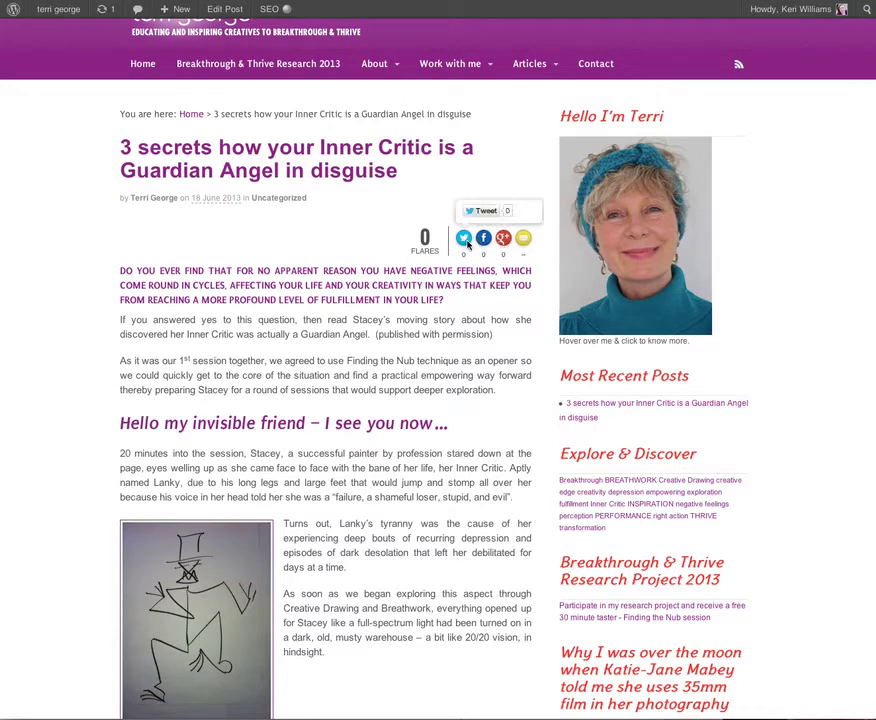
{"action": "scroll", "coordinate": [466, 245], "scroll_direction": "down", "scroll_amount": 5}
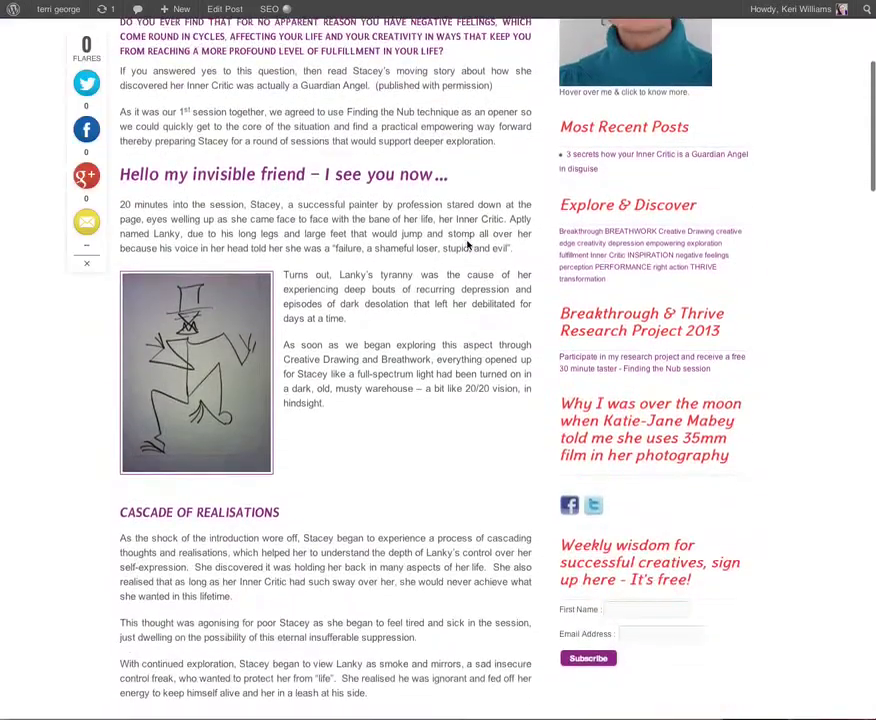
{"action": "scroll", "coordinate": [466, 245], "scroll_direction": "down", "scroll_amount": 3}
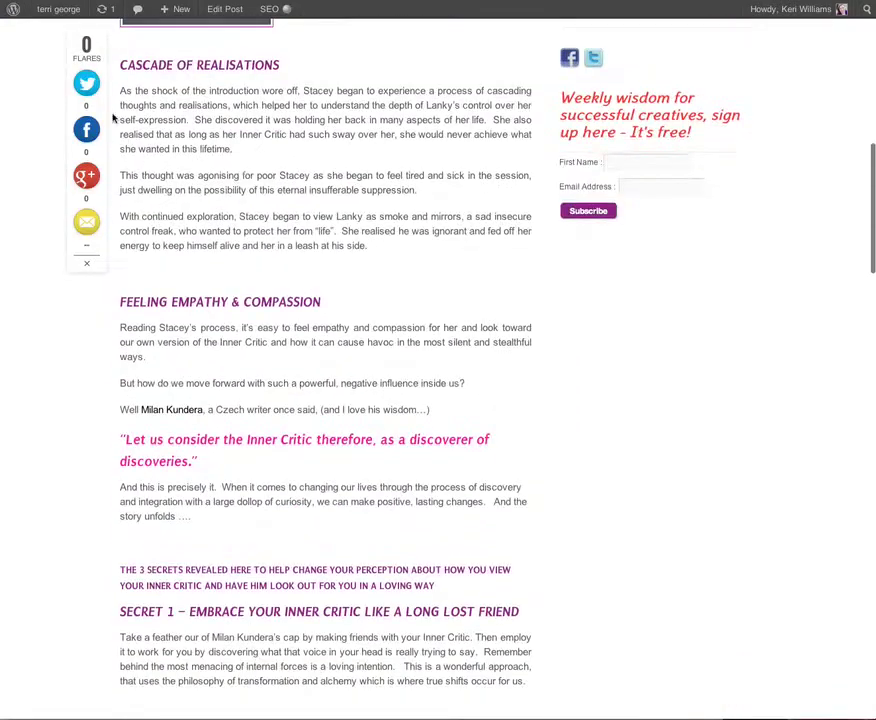
{"action": "scroll", "coordinate": [305, 222], "scroll_direction": "down", "scroll_amount": 3}
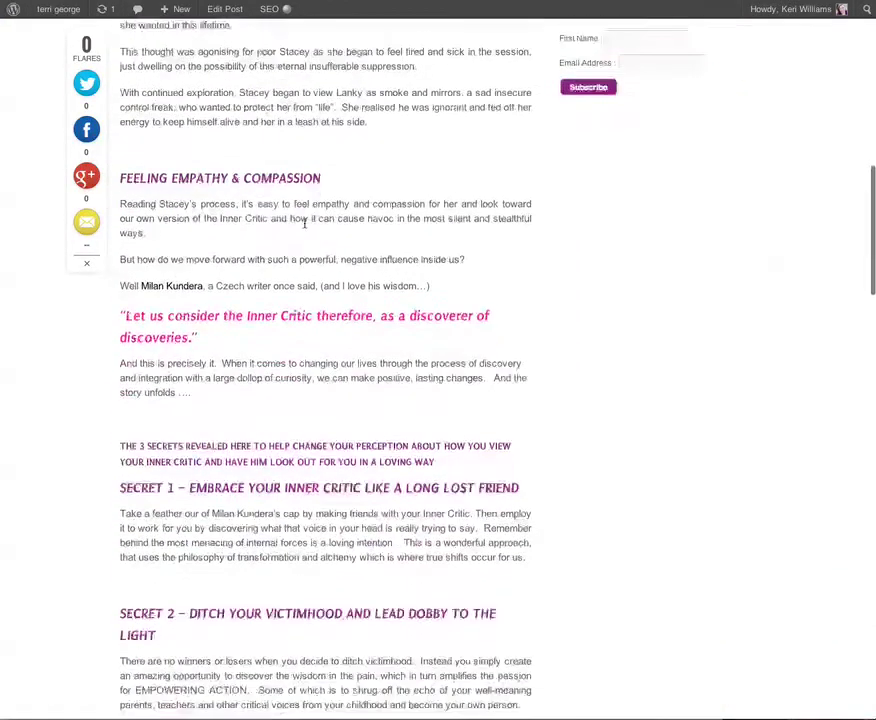
{"action": "scroll", "coordinate": [305, 222], "scroll_direction": "down", "scroll_amount": 3}
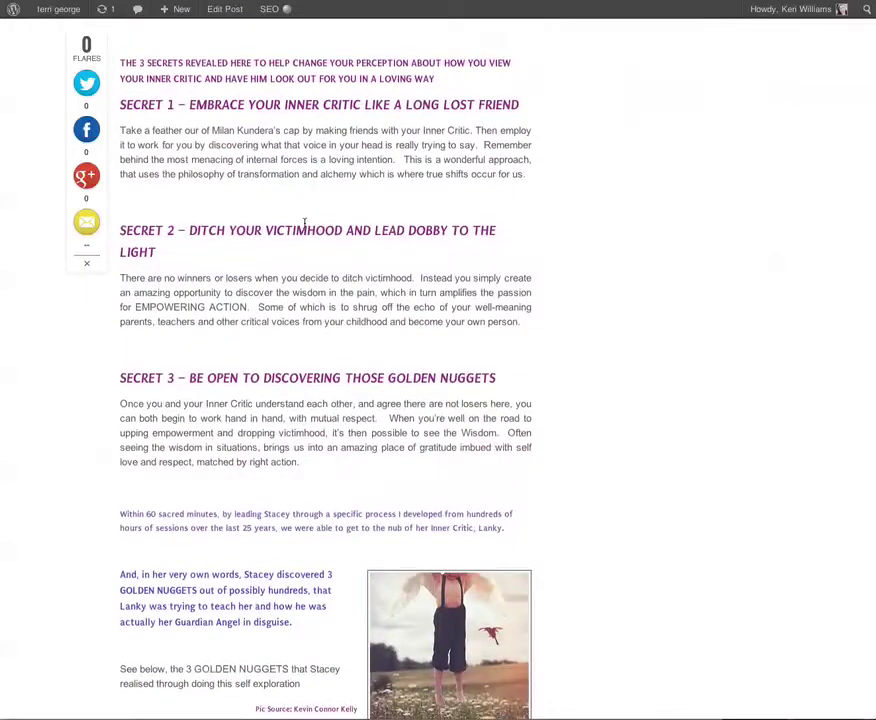
{"action": "scroll", "coordinate": [305, 222], "scroll_direction": "down", "scroll_amount": 3}
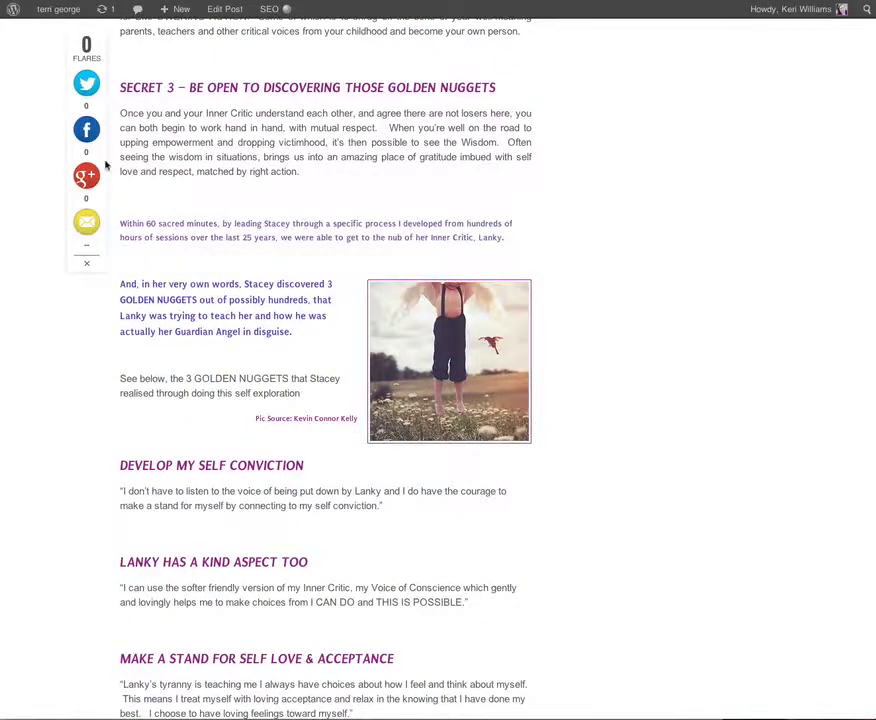